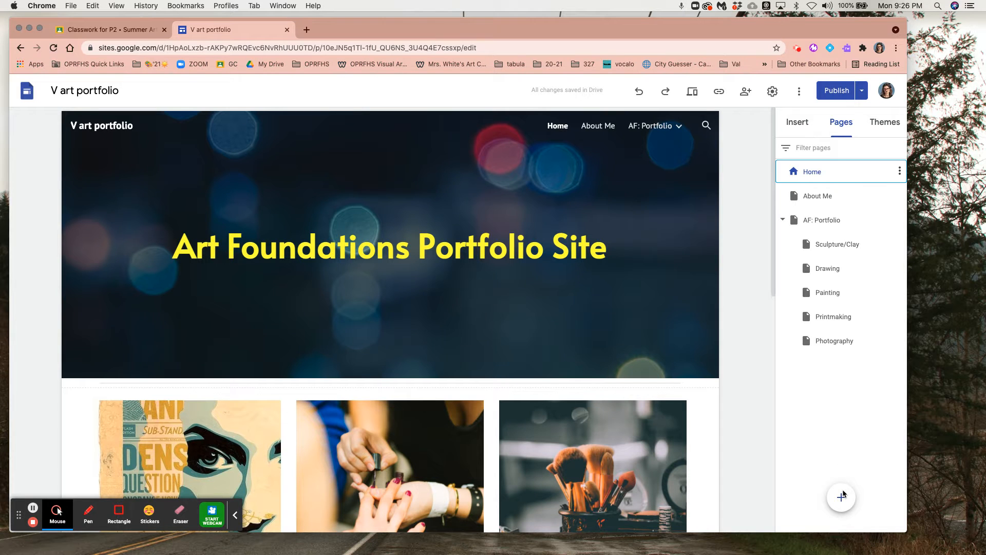
Create a page named "Draw 2" and nest it as a subpage under AF: Portfolio
mouse_move(843, 494)
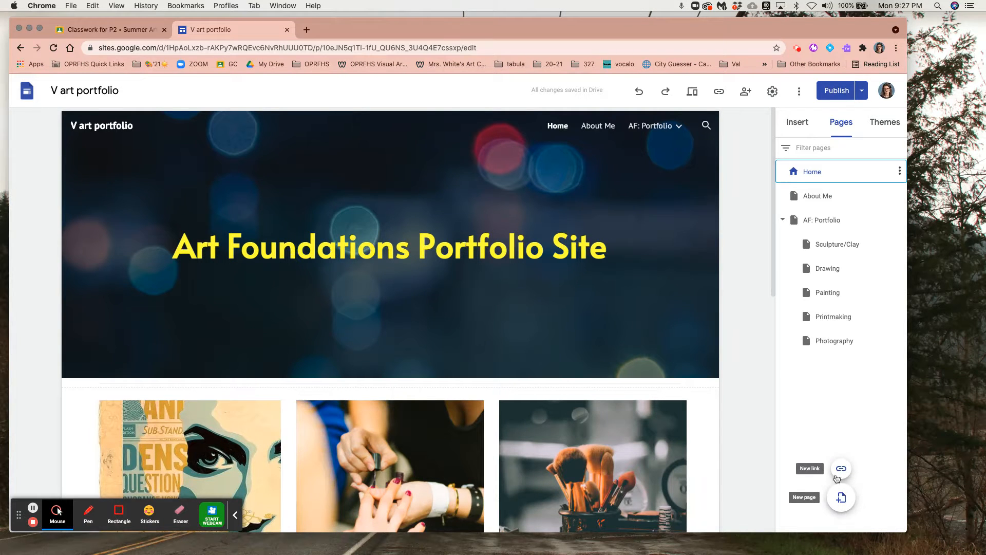
left_click(844, 494)
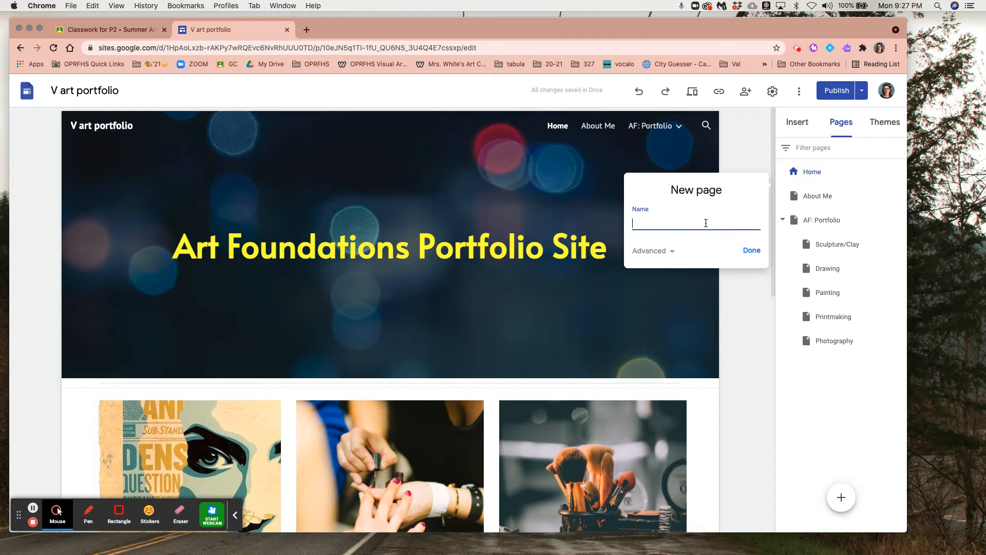
type("Drw")
key("BackSpace")
type("aw 2")
left_click(753, 255)
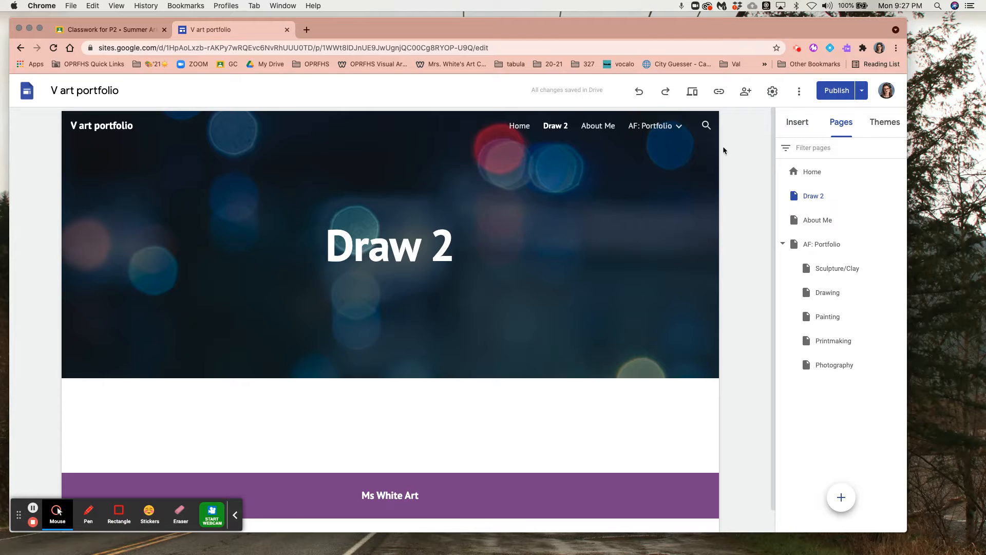
mouse_move(666, 130)
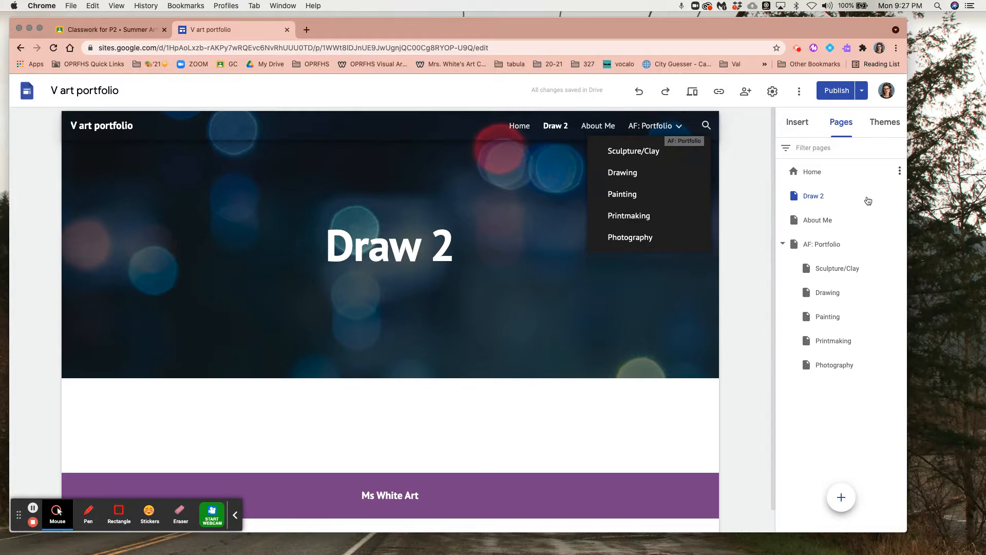
left_click_drag(822, 198, 825, 245)
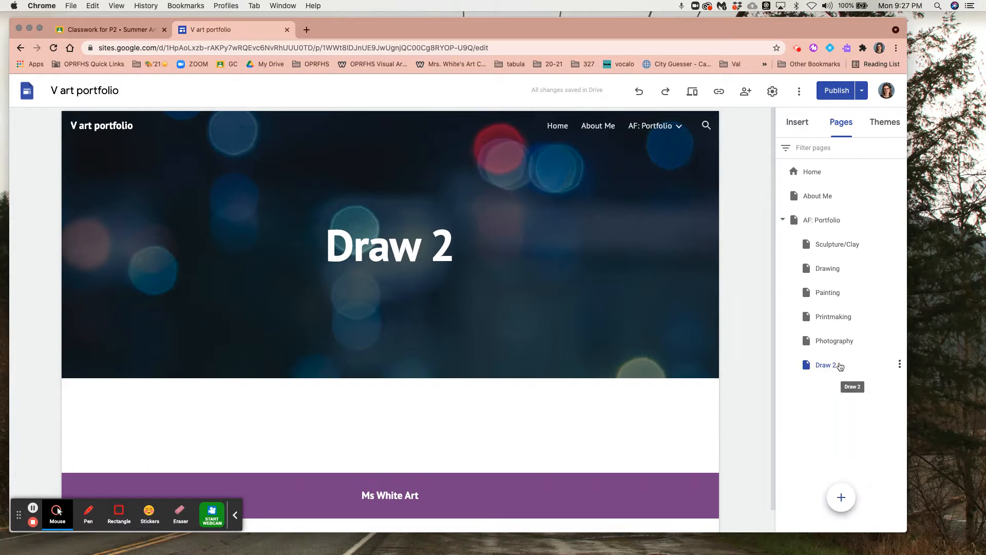
Delete the Draw 2 subpage from the site
left_click(900, 366)
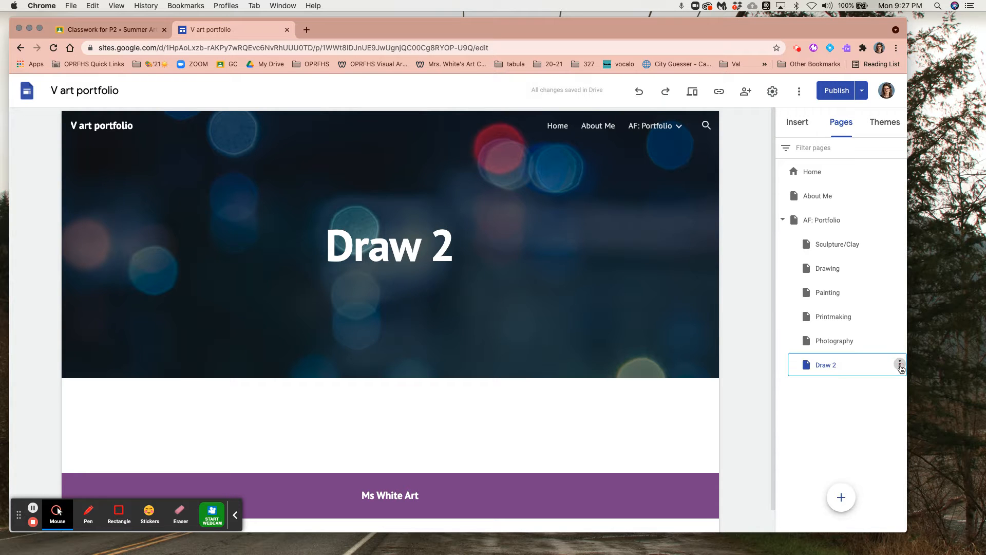
left_click(827, 496)
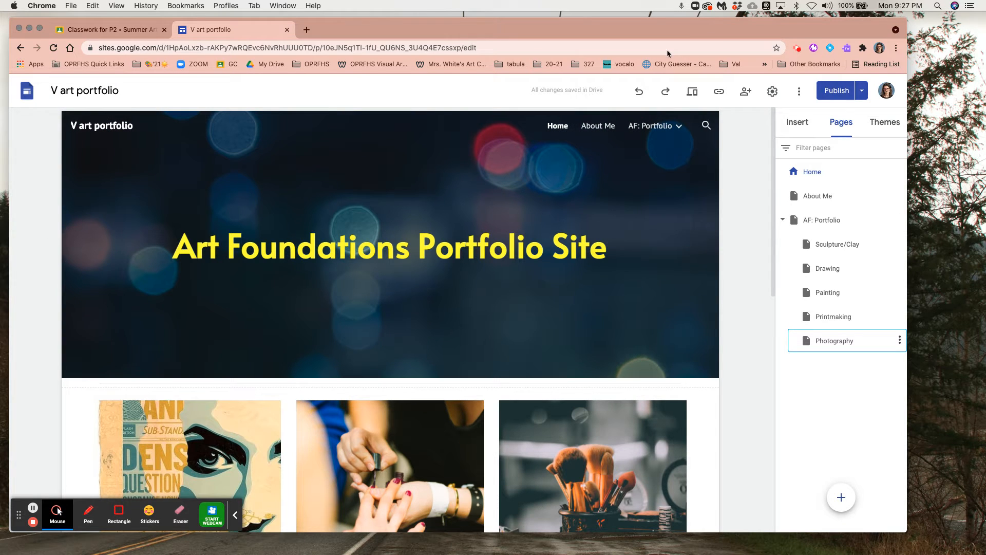
Review the site's navigation settings, and examine the Home page from its header to the empty placeholders below the image tiles
left_click(772, 91)
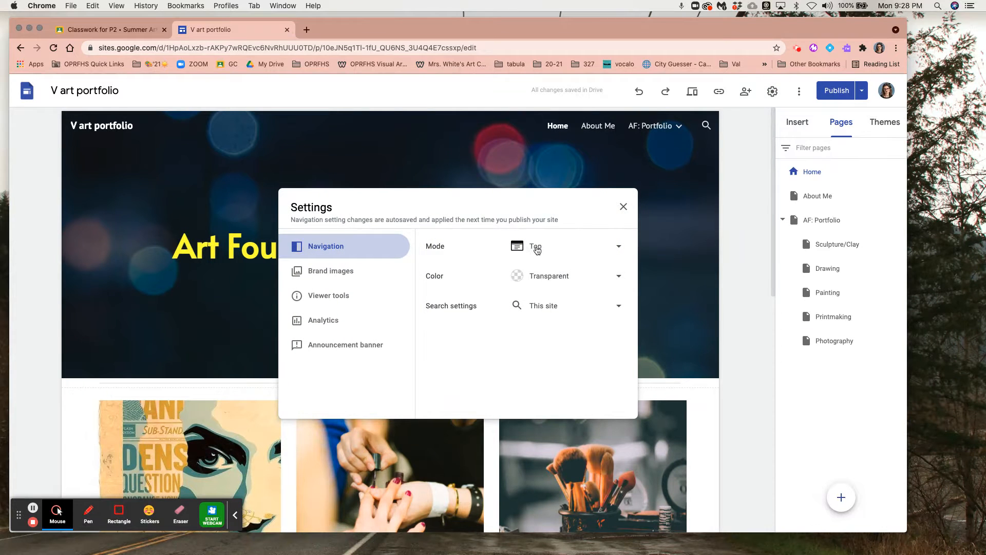
left_click(624, 207)
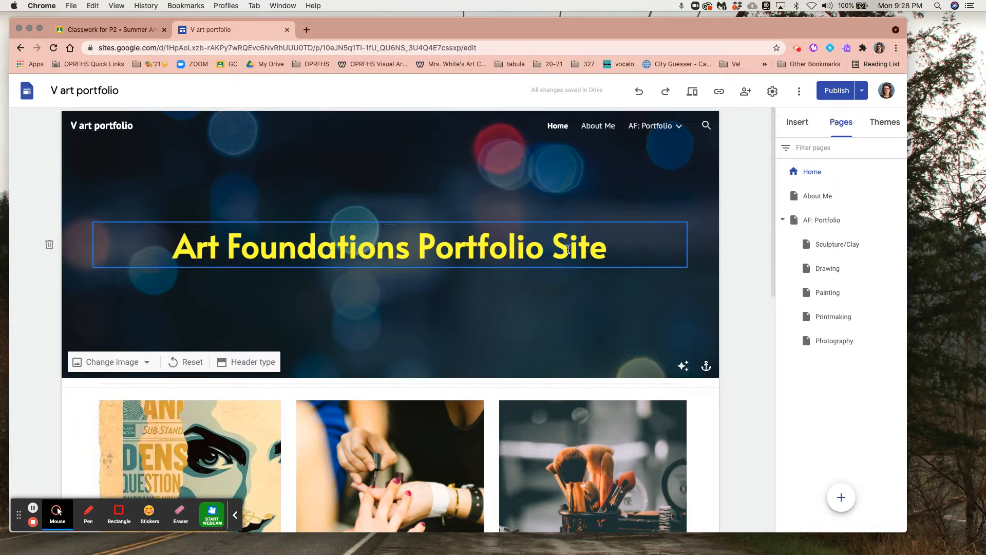
scroll(551, 248, "down", 3)
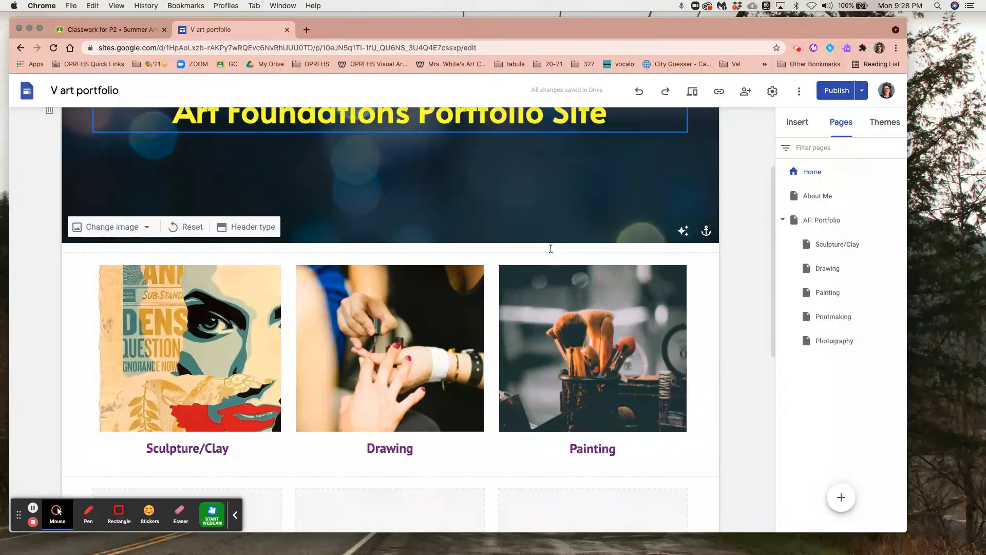
scroll(551, 249, "up", 3)
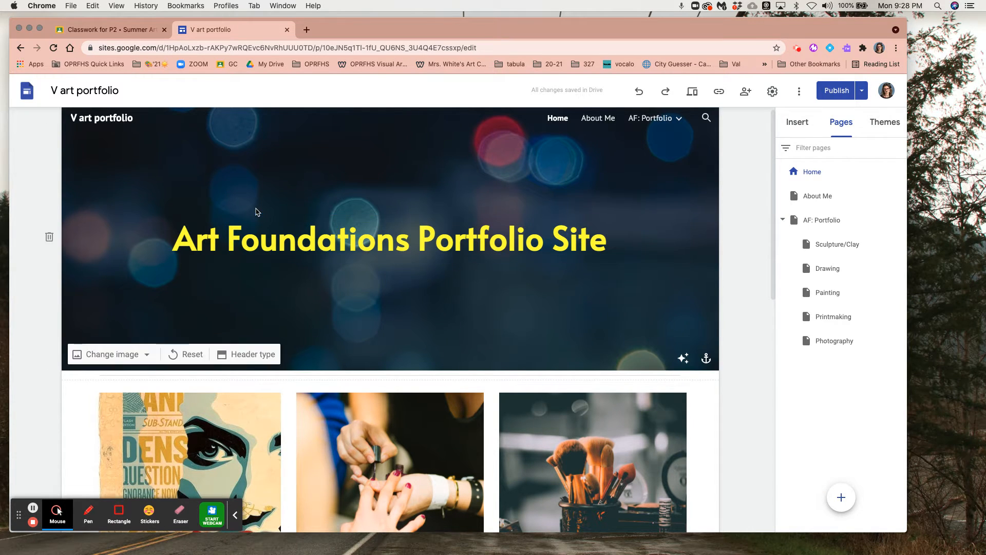
scroll(255, 212, "down", 4)
scroll(255, 212, "down", 3)
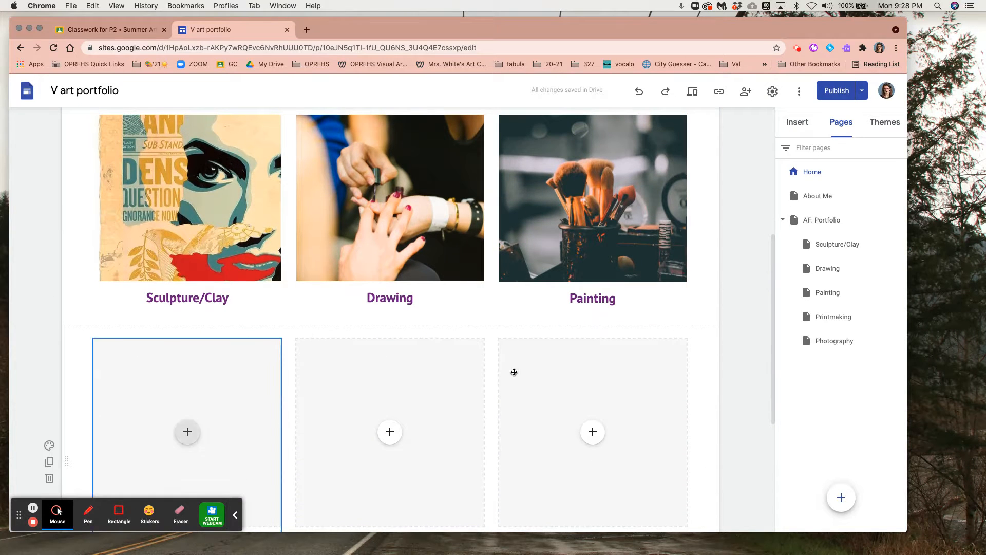
scroll(599, 344, "down", 5)
scroll(599, 344, "up", 9)
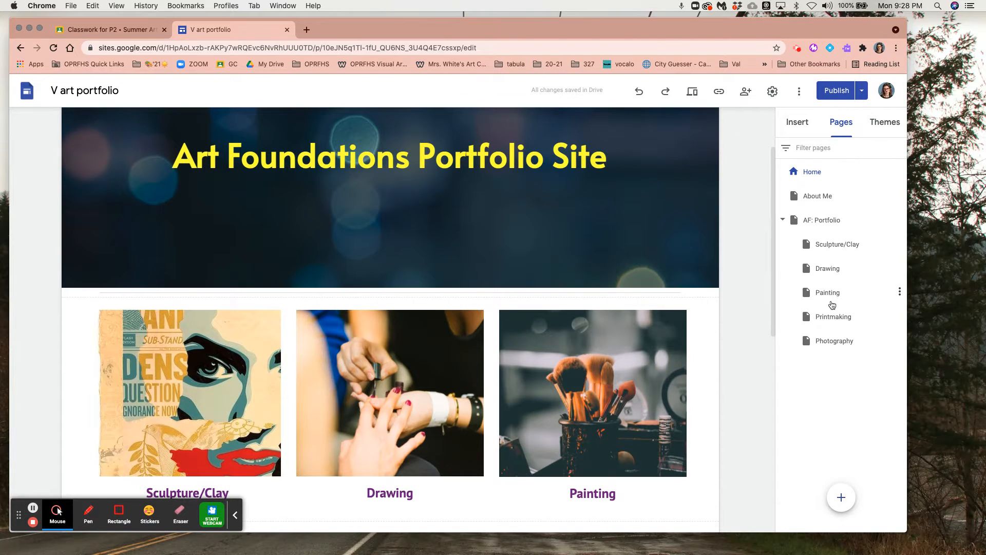
Open the Sculpture/Clay page with the available insert options and examine its empty text boxes
left_click(829, 245)
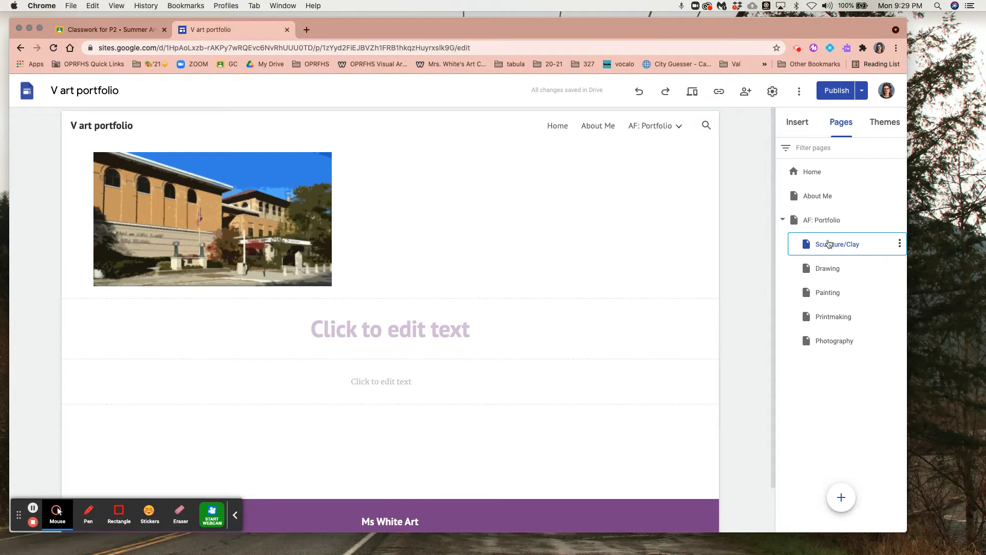
left_click(793, 125)
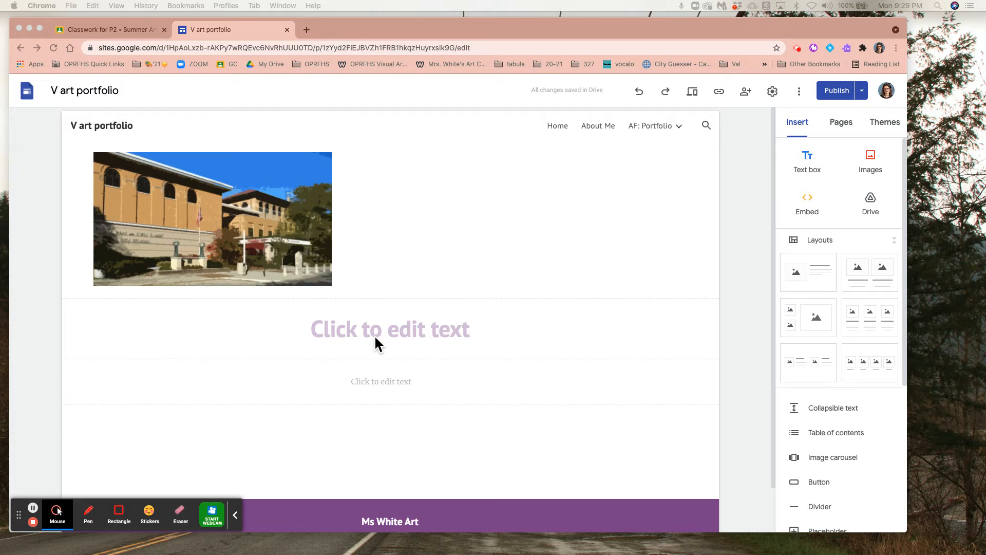
left_click(375, 386)
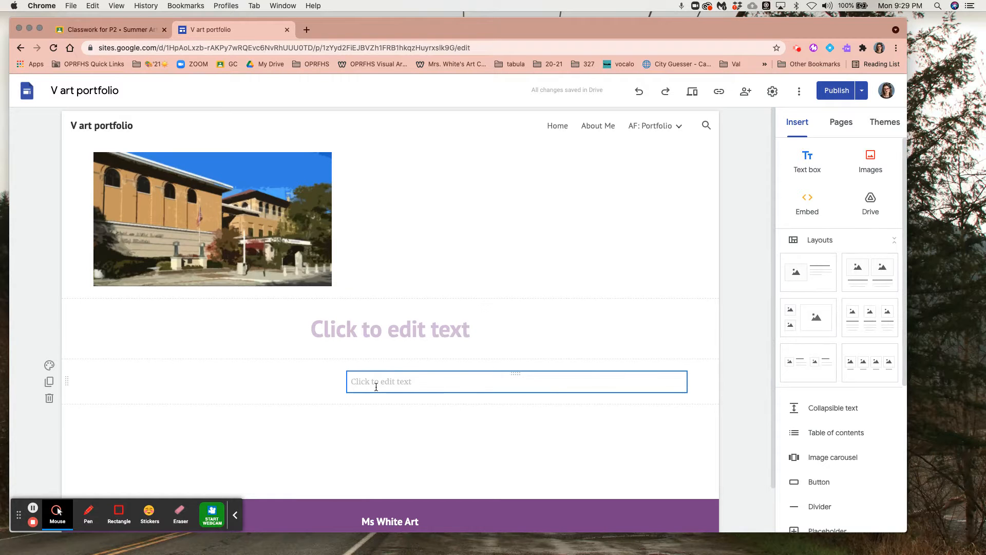
left_click(343, 412)
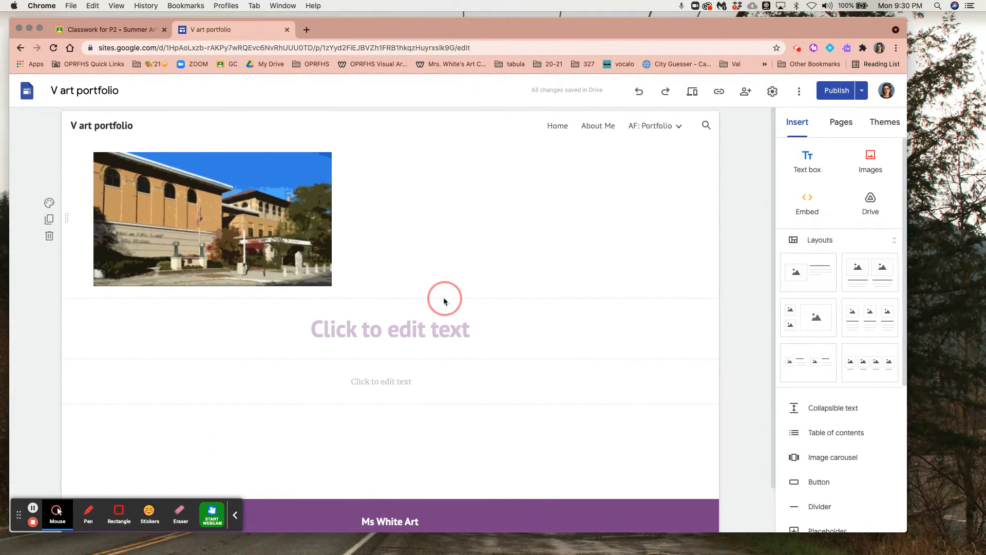
left_click(874, 162)
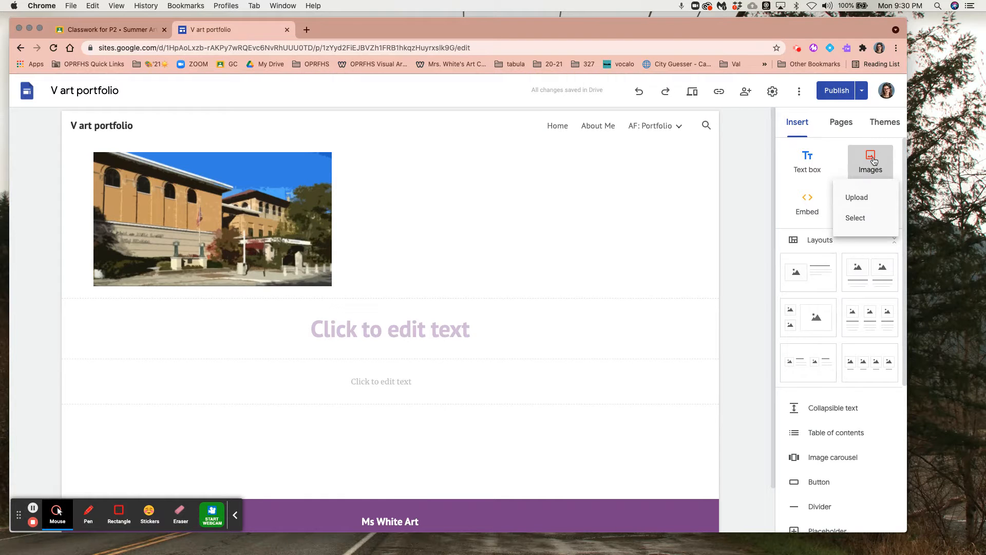
left_click(864, 195)
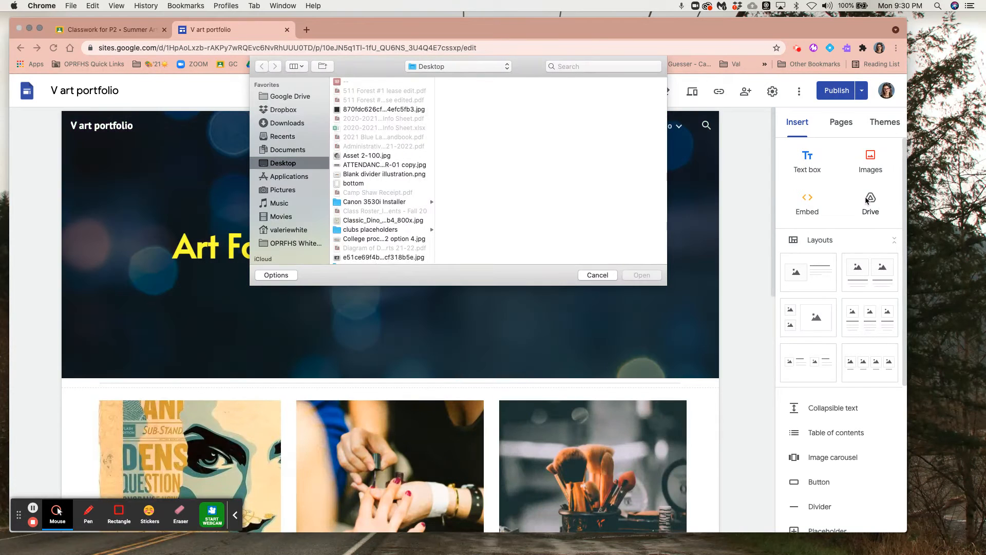
left_click(597, 275)
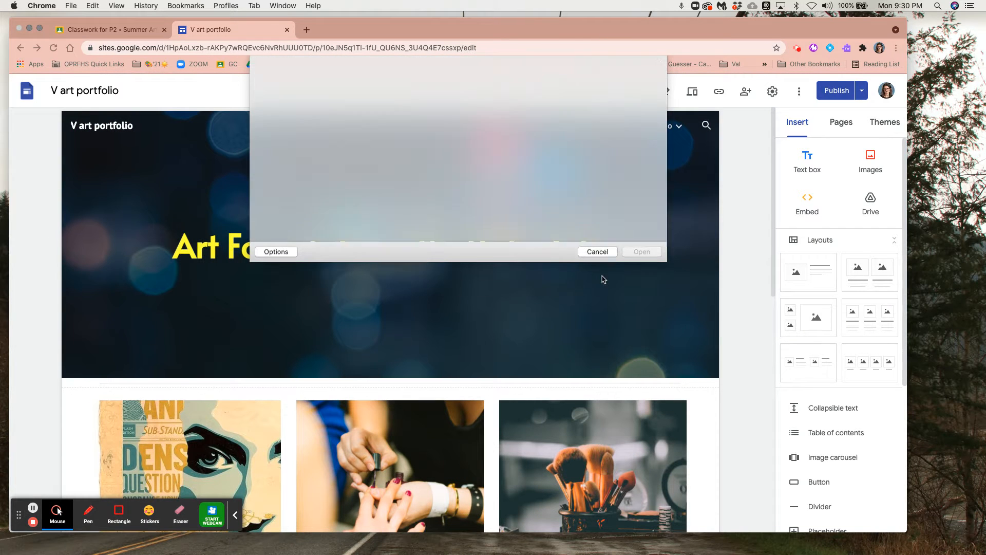
On the Drawing page, delete the right image placeholder and center the remaining one in its section
left_click(840, 122)
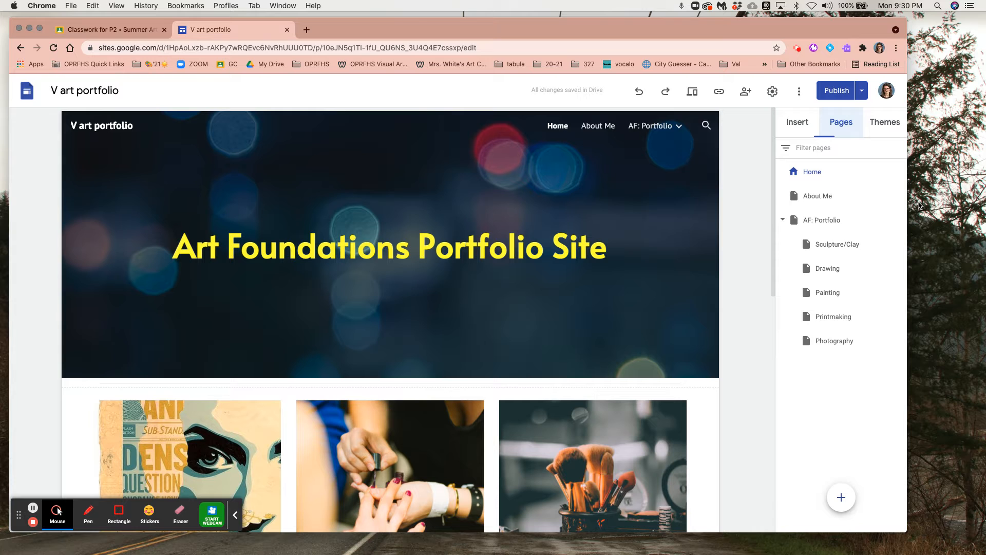
left_click(833, 246)
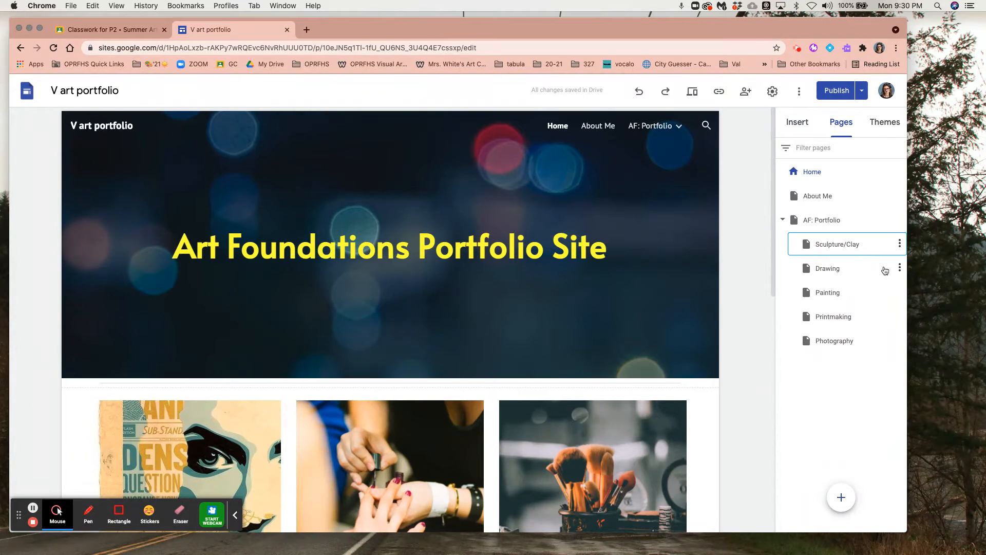
left_click(843, 268)
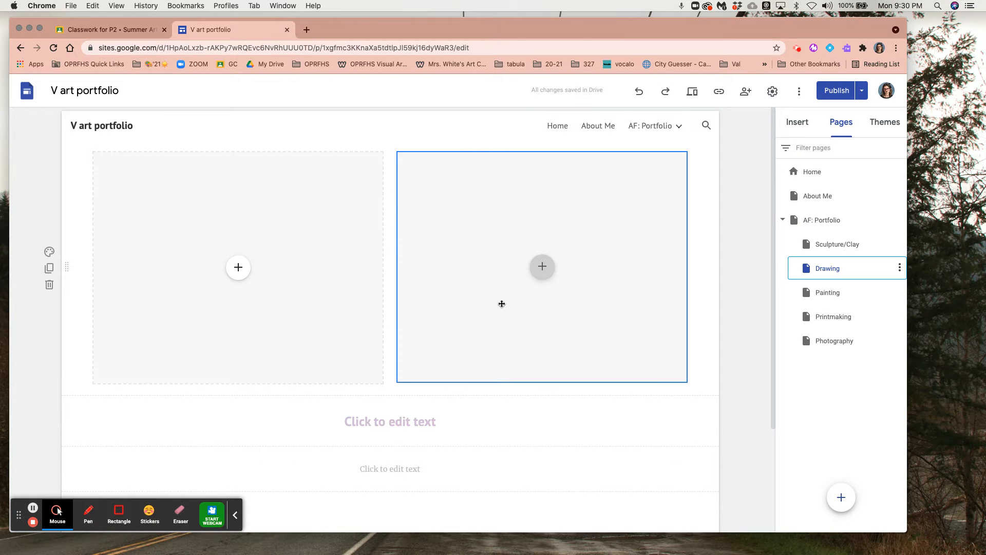
left_click(402, 257)
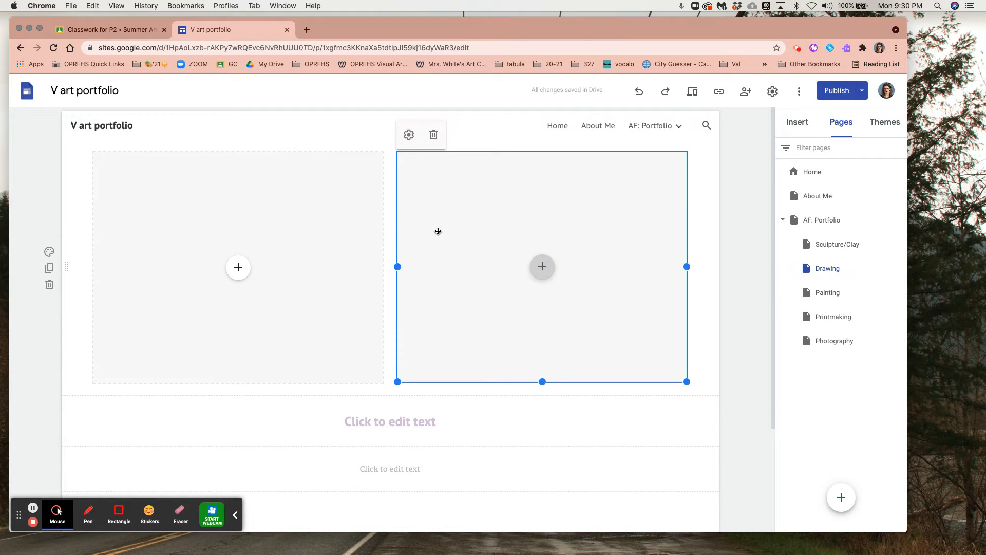
left_click(433, 135)
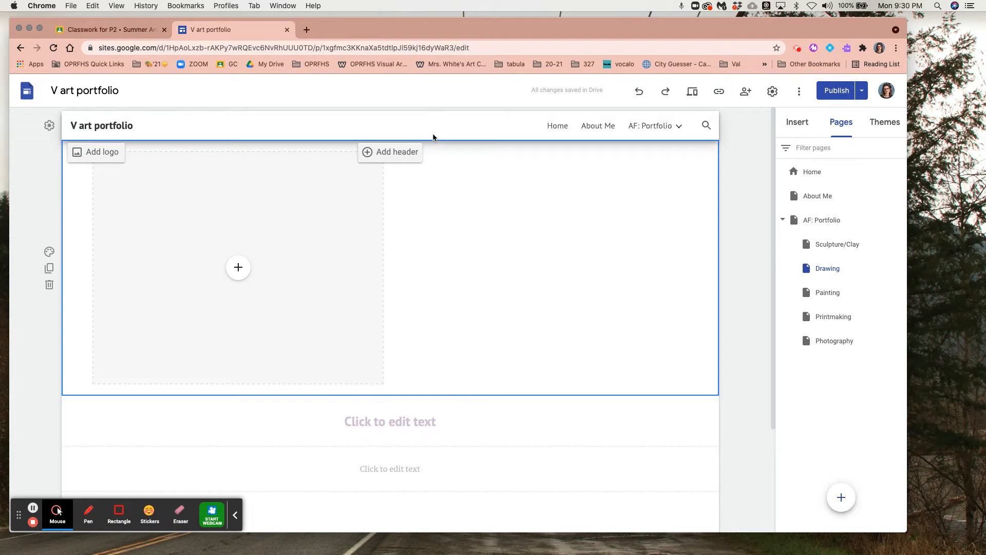
left_click(379, 236)
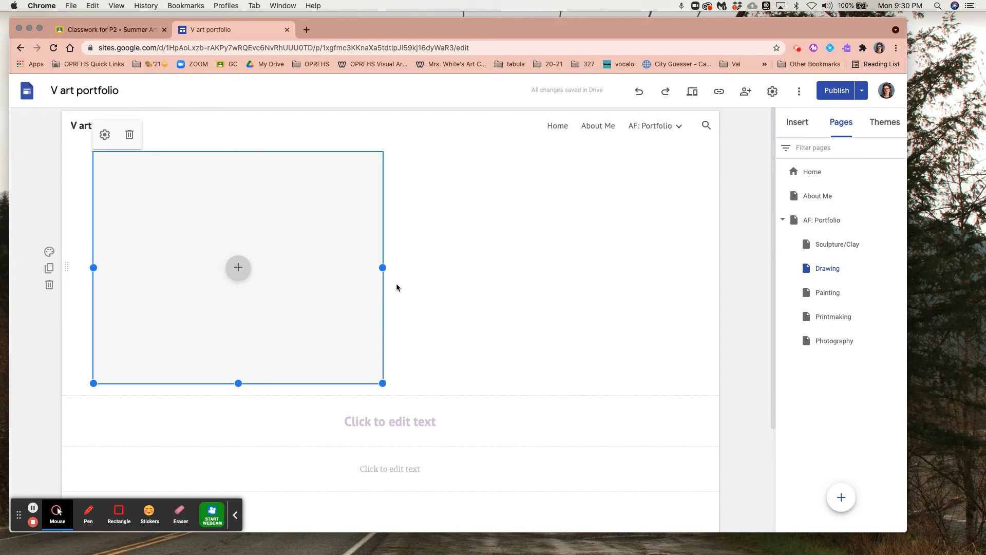
left_click_drag(335, 290, 407, 293)
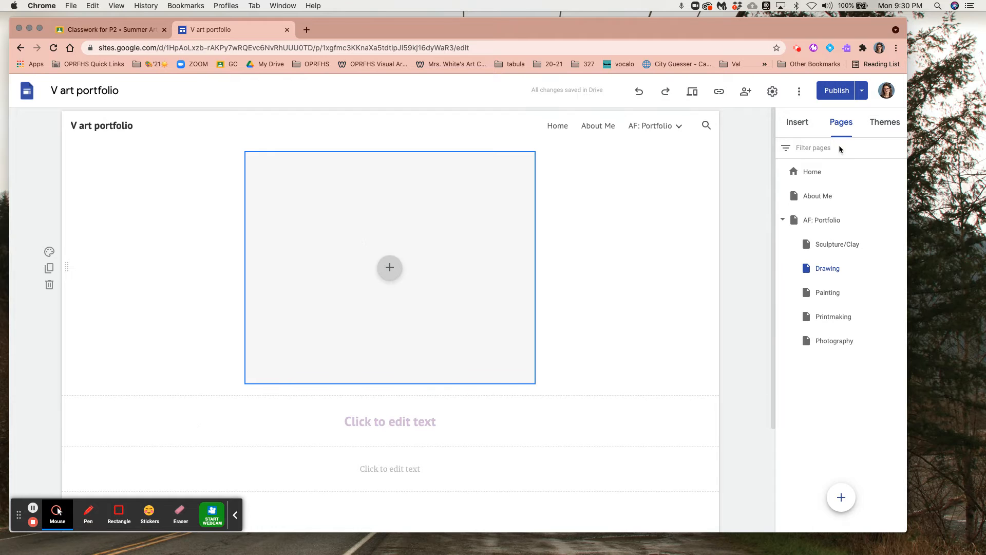
On the Painting page, delete the left image placeholder and center the remaining one in its section
left_click(826, 295)
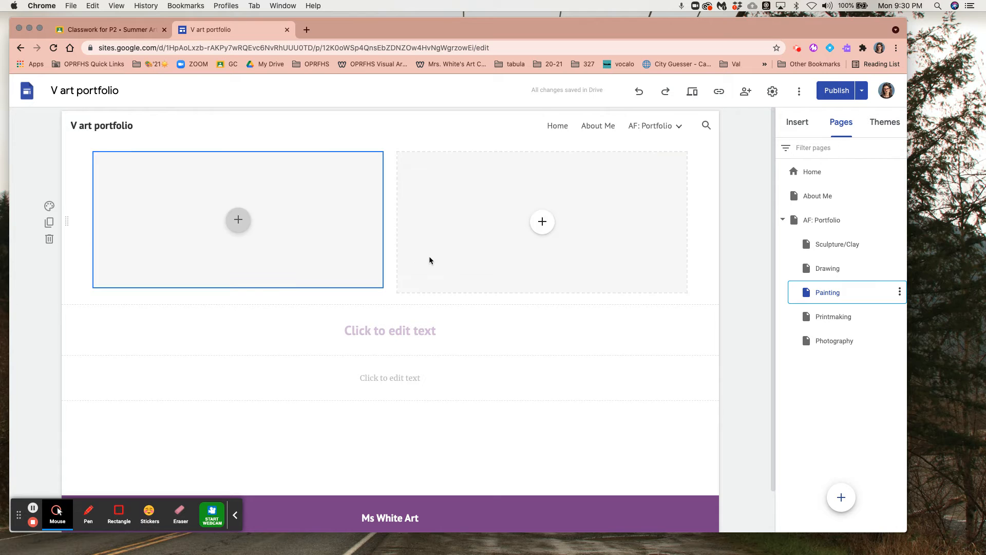
left_click(307, 229)
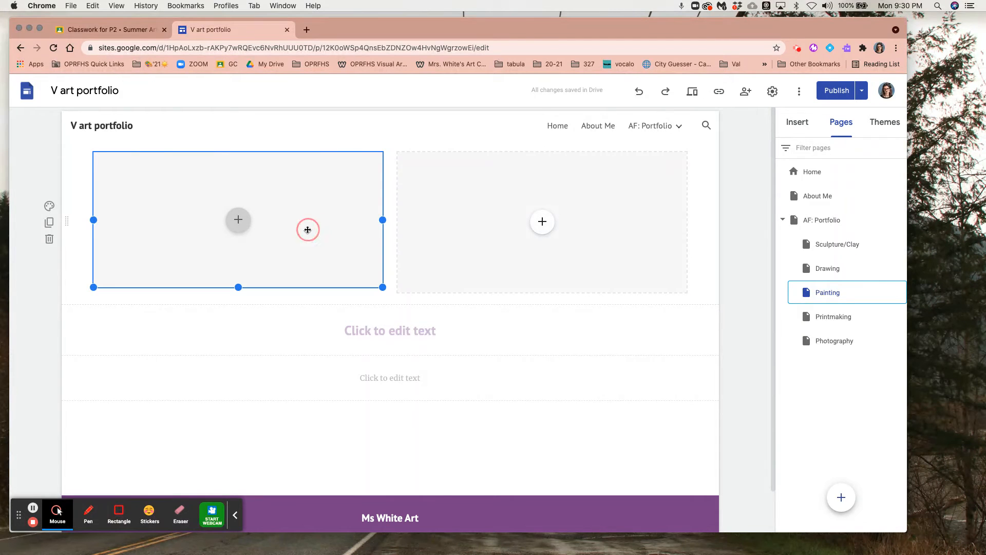
left_click(130, 135)
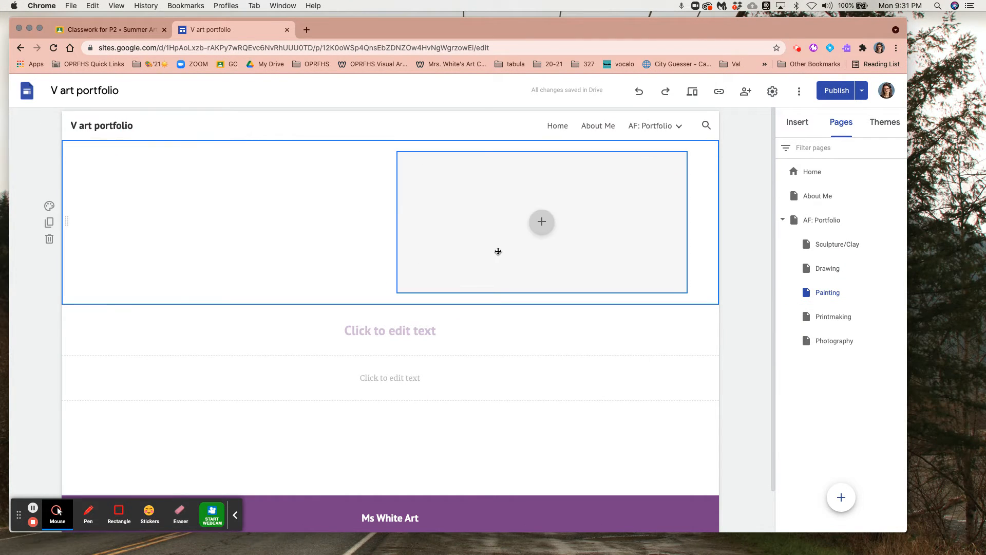
left_click_drag(456, 256, 392, 245)
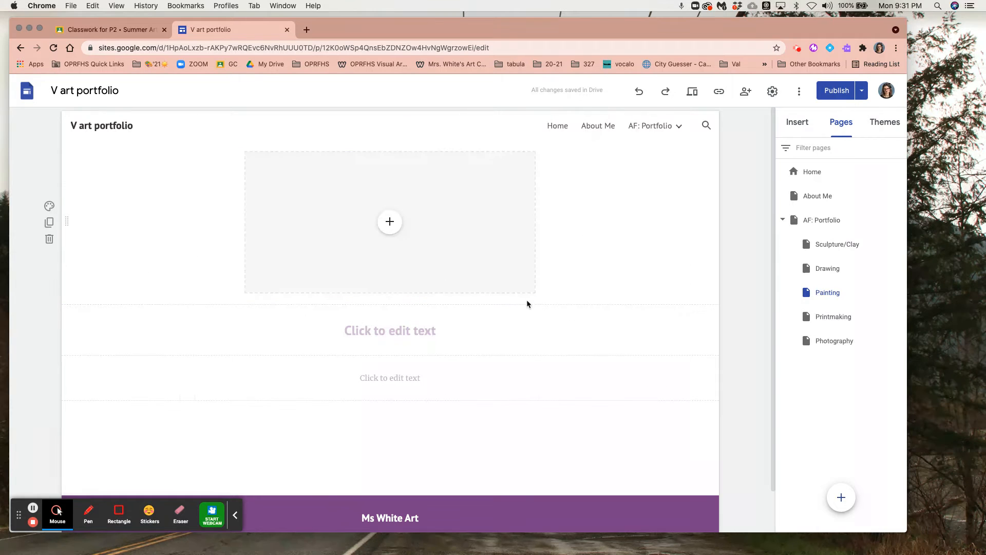
Enlarge the Painting page's remaining image placeholder in both width and height
left_click(535, 291)
left_click_drag(534, 292, 573, 335)
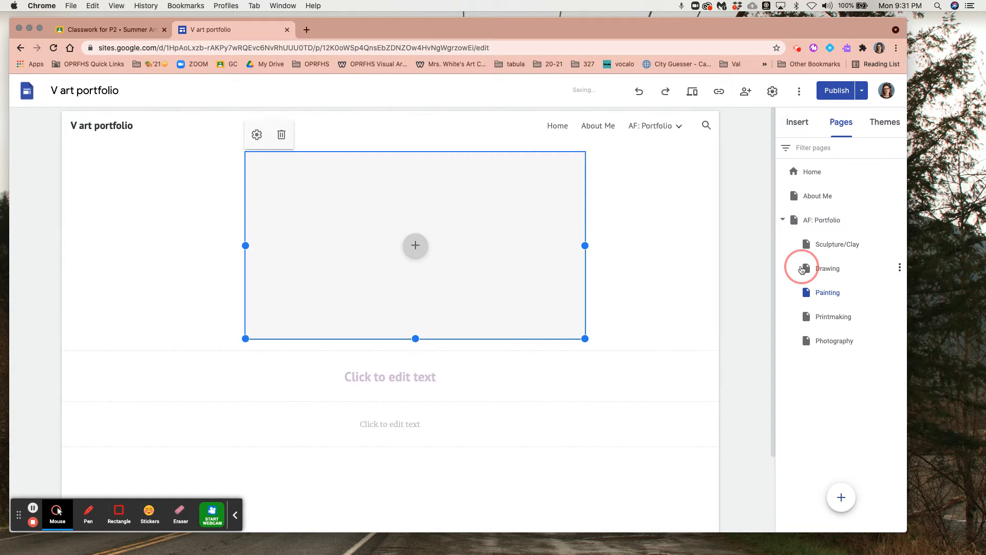
On the Printmaking page, delete the section containing the image carousel below the heading text
left_click(834, 319)
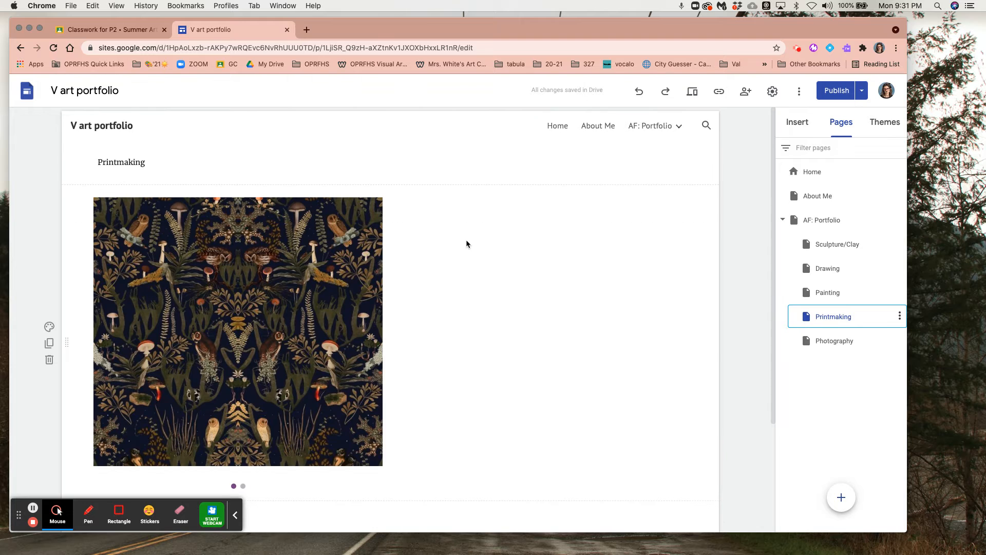
scroll(286, 305, "down", 1)
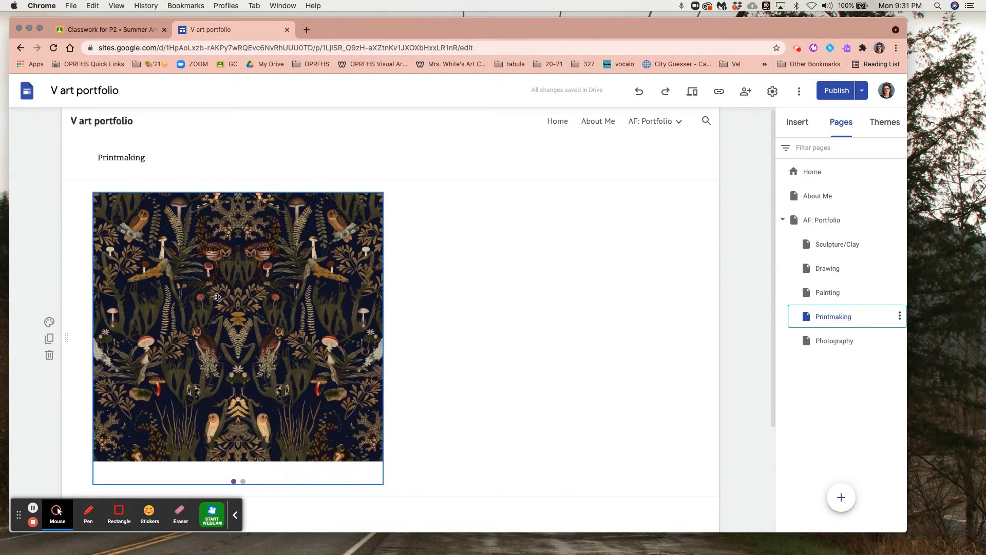
left_click(50, 355)
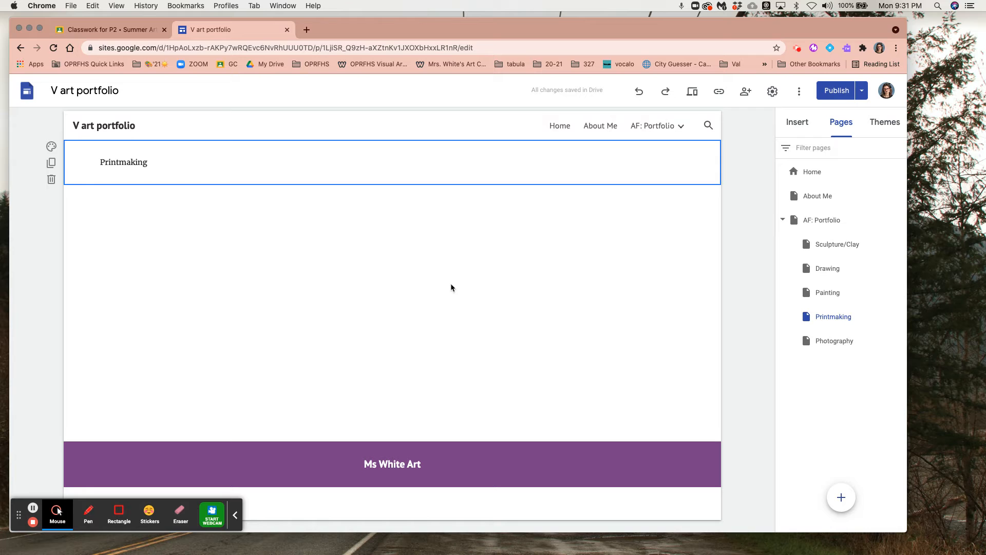
Add the layout with two captioned images to the Printmaking page and delete the heading and body text boxes under its right image
left_click(797, 123)
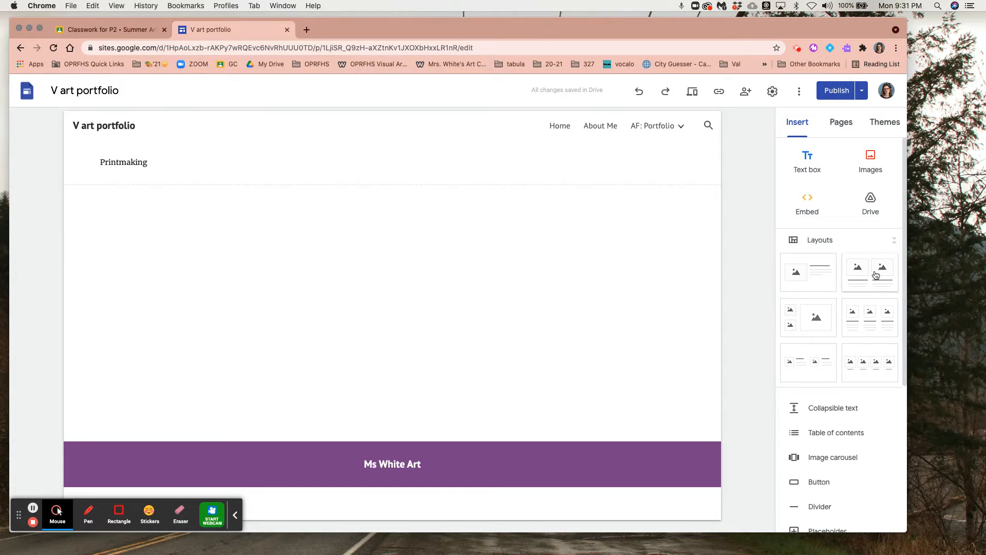
left_click_drag(870, 279, 444, 288)
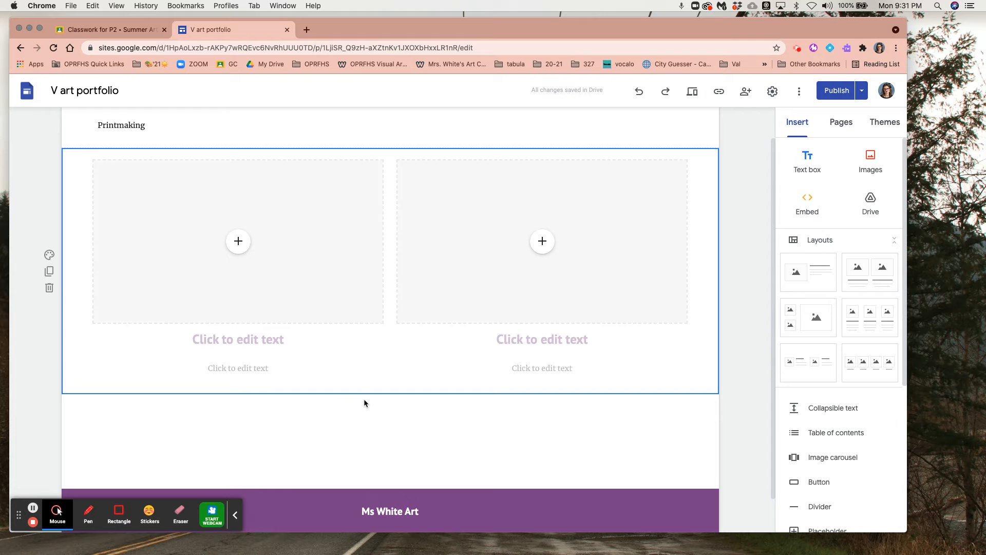
left_click(542, 328)
left_click(558, 346)
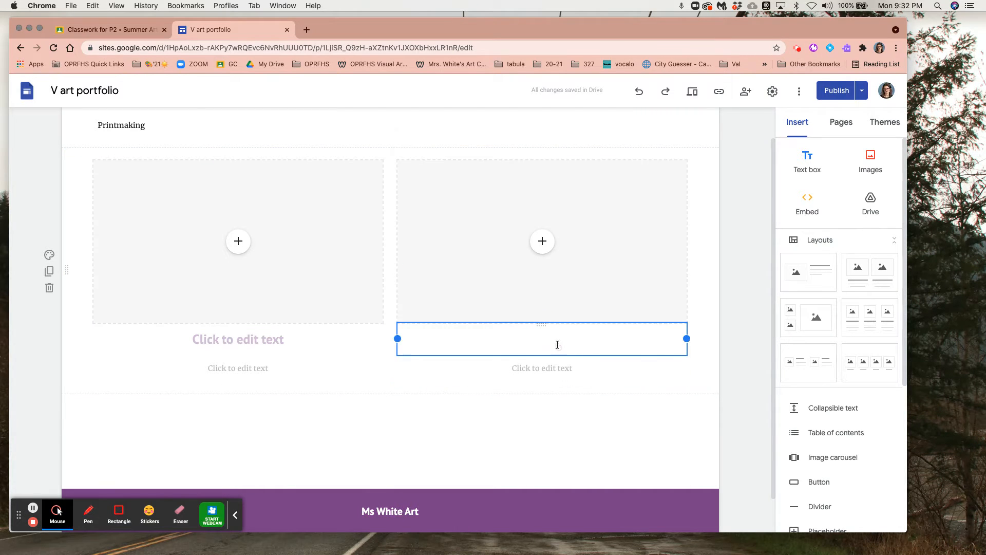
left_click(696, 306)
left_click(568, 337)
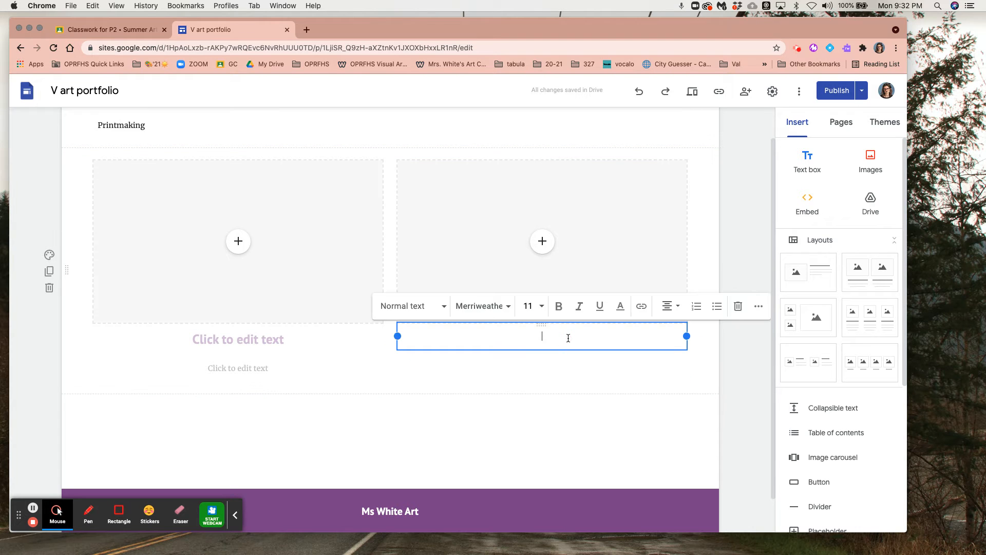
left_click(737, 306)
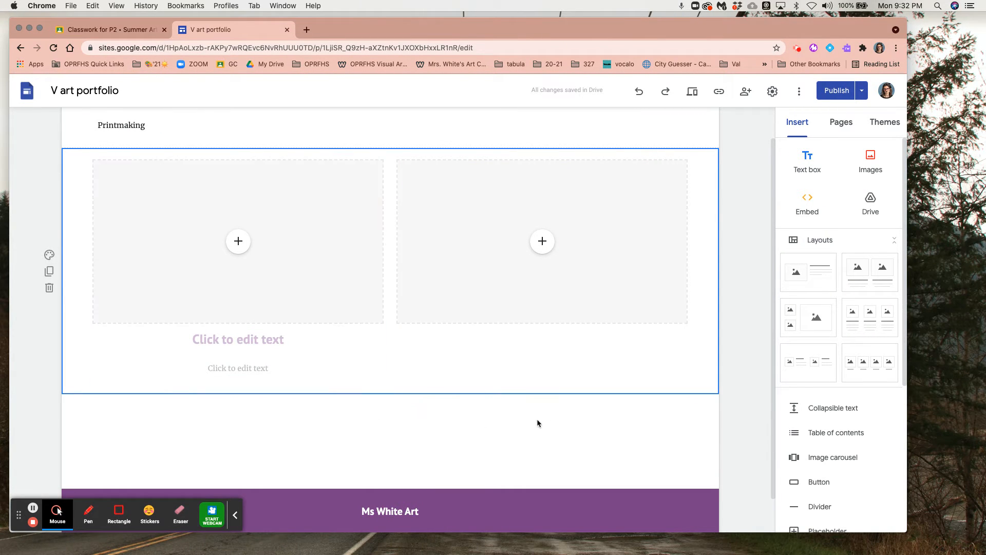
Move the left image's heading and body text boxes out into separate sections of their own below the two image placeholders
left_click(267, 338)
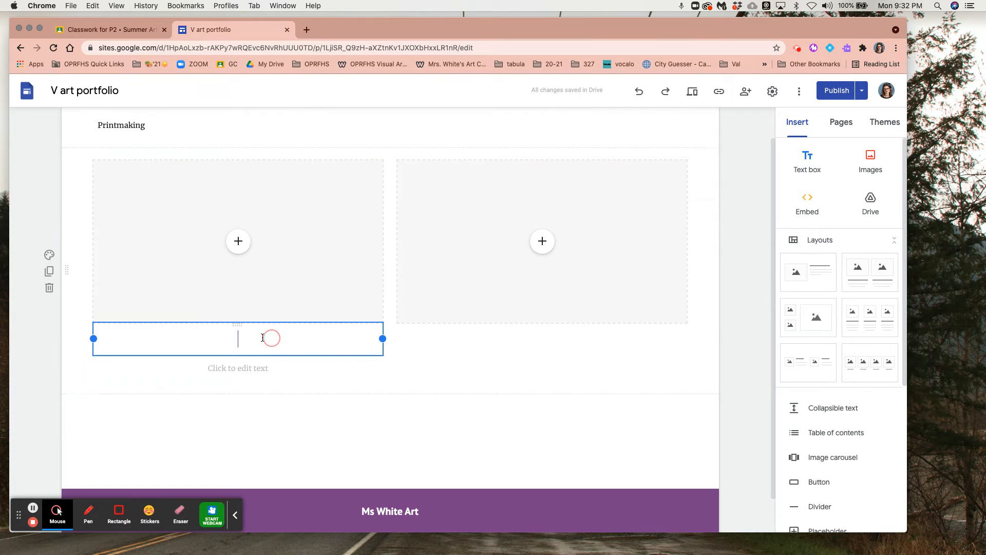
left_click(237, 325)
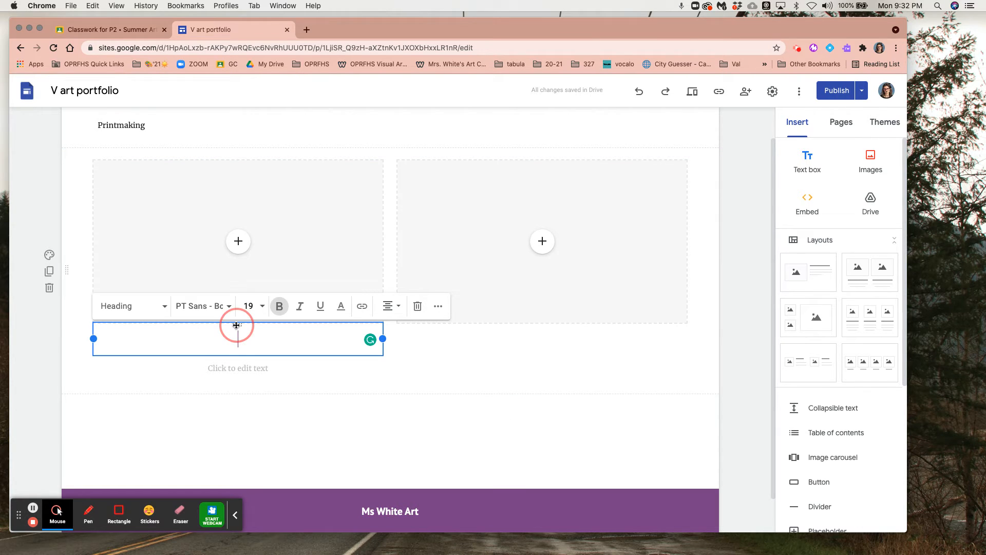
left_click_drag(351, 386, 414, 400)
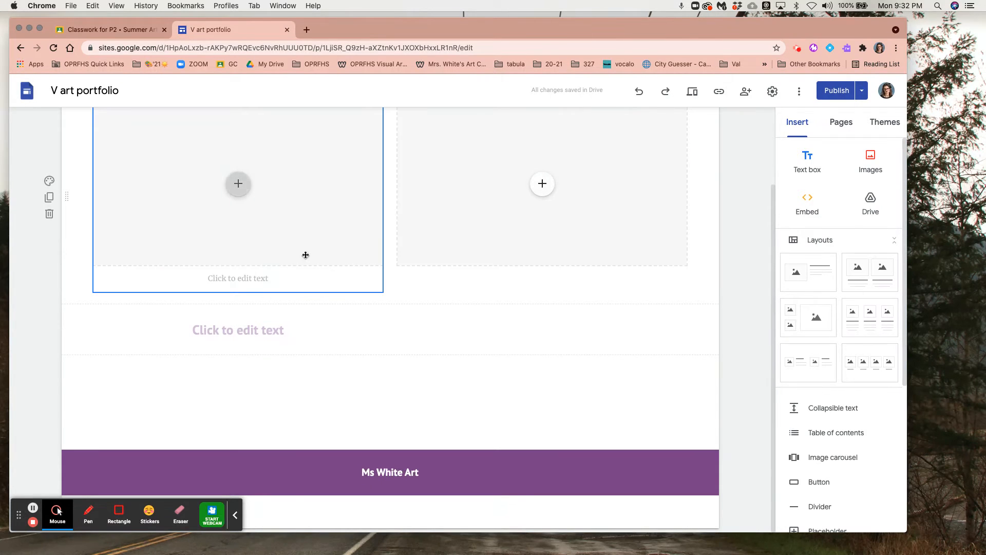
left_click(268, 279)
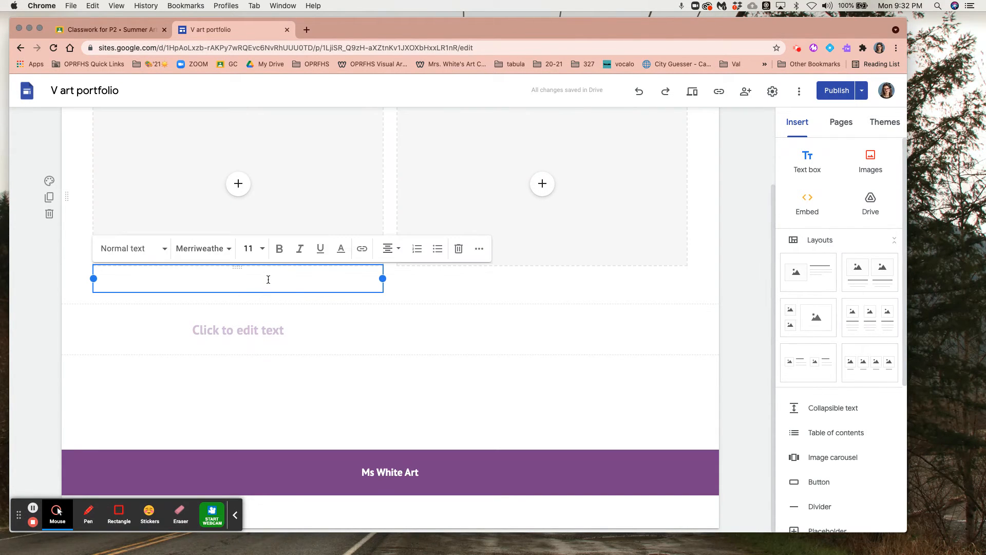
left_click(238, 268)
left_click_drag(249, 289, 409, 359)
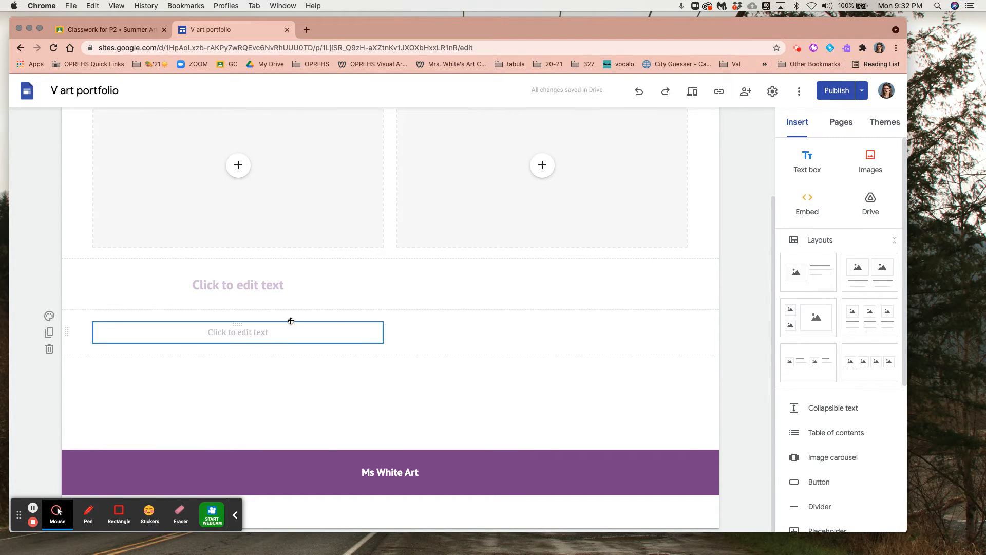
Widen the heading and body text boxes below the images to span both image placeholders
left_click(323, 278)
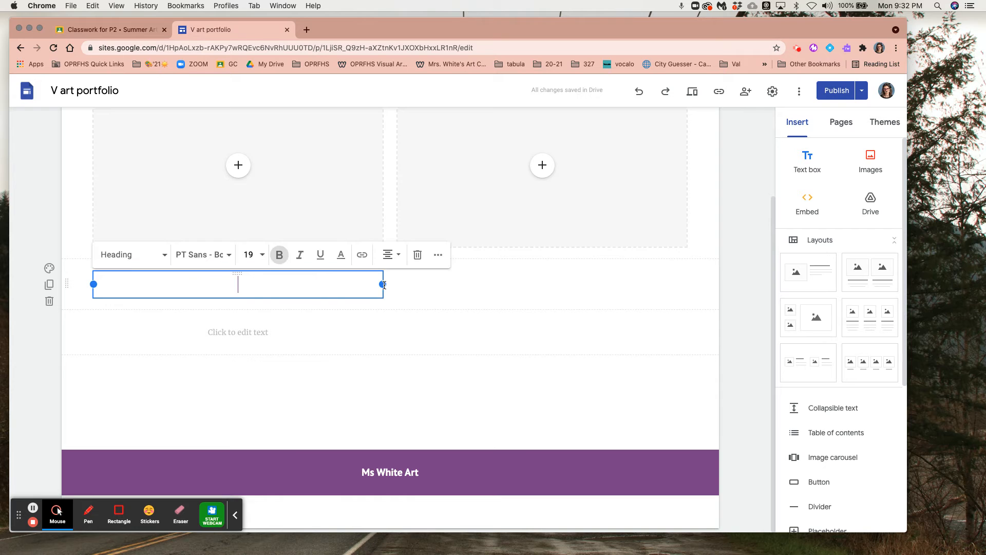
left_click_drag(384, 285, 683, 298)
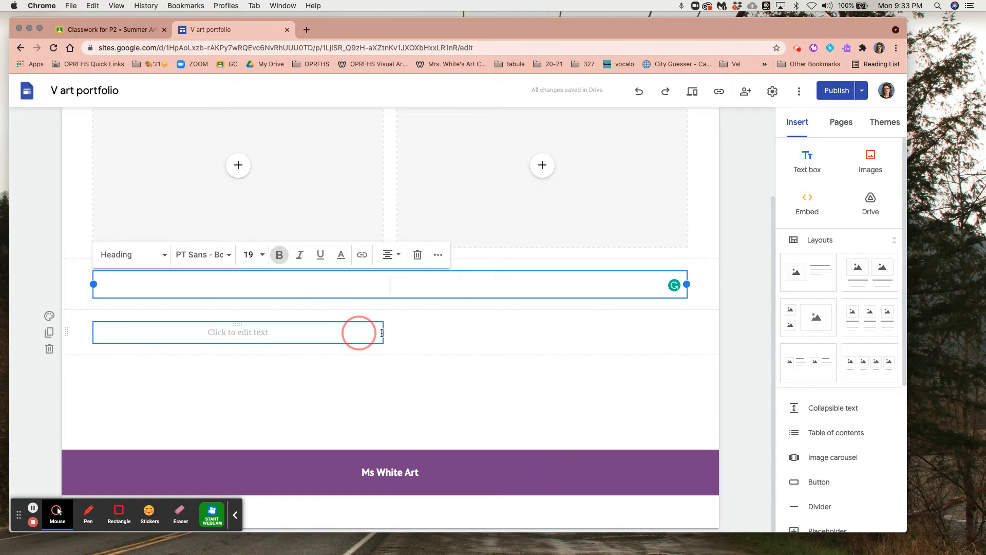
left_click(384, 335)
left_click_drag(383, 332, 688, 340)
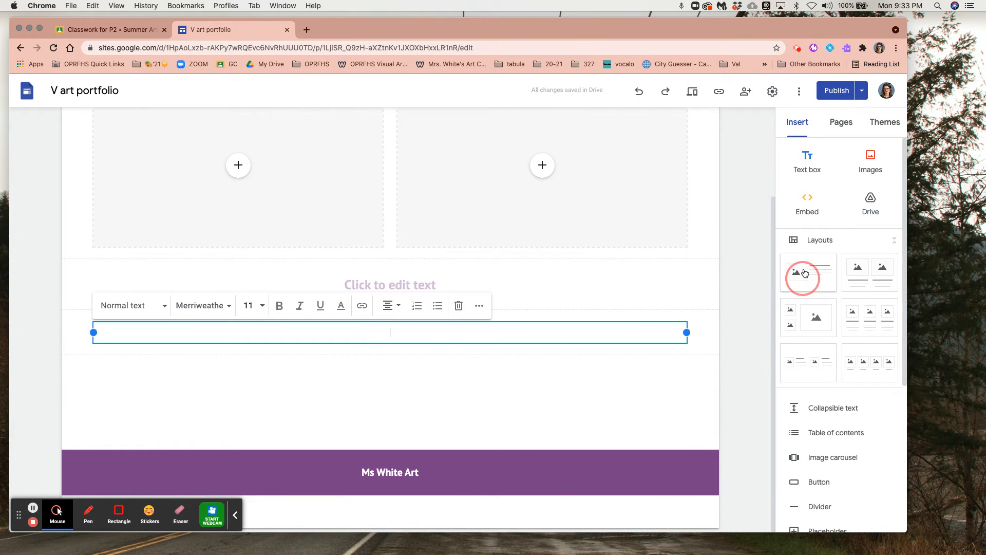
Open the Photography subpage for editing
left_click(847, 132)
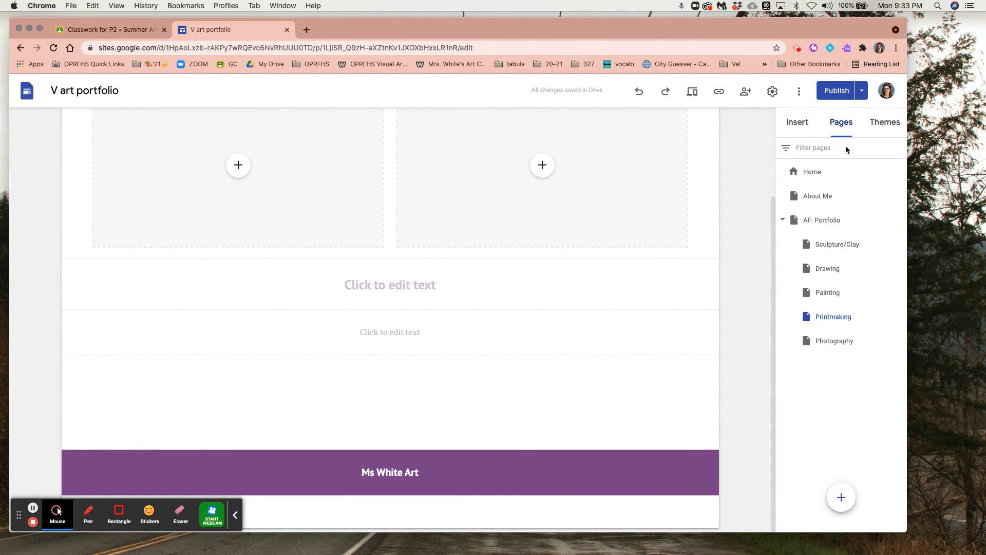
left_click(834, 342)
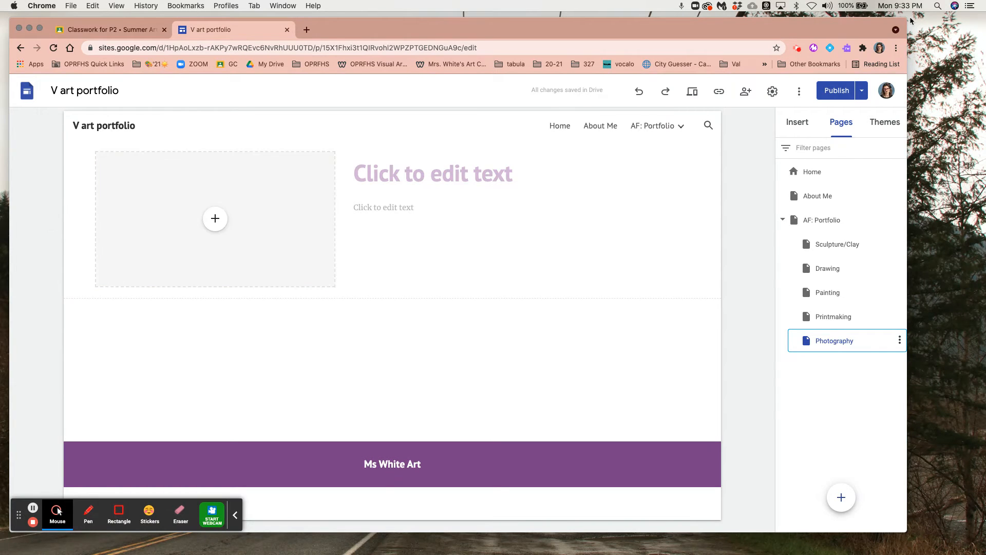
left_click(799, 121)
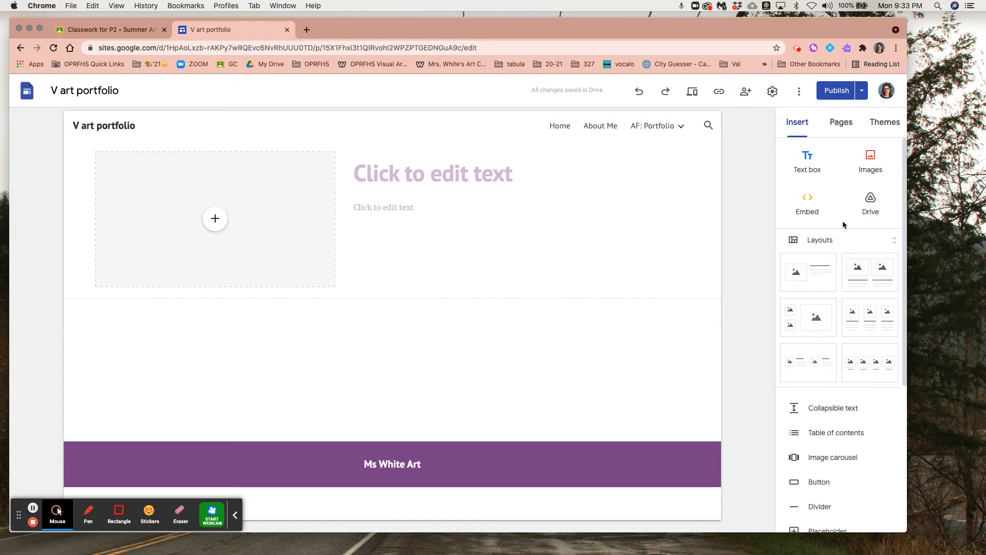
scroll(839, 339, "down", 3)
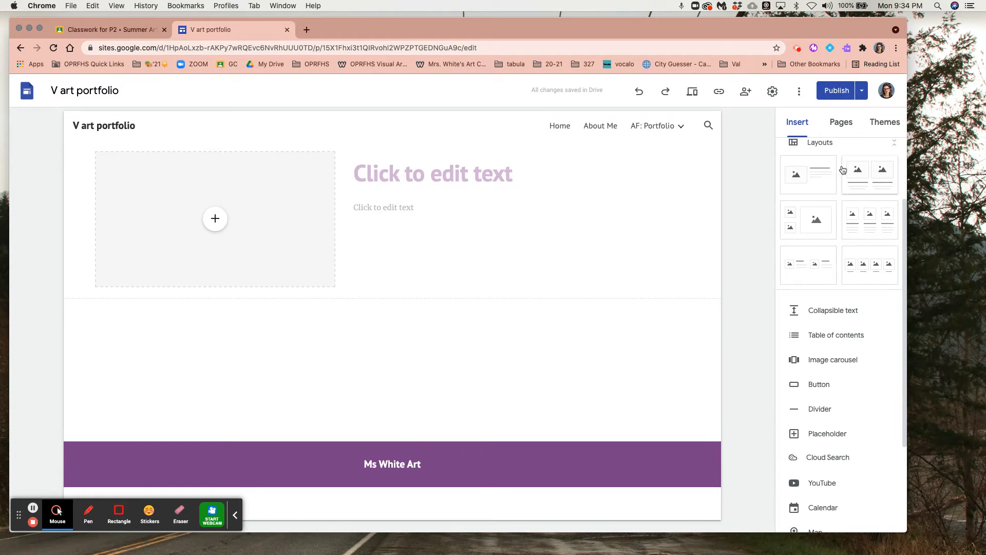
left_click(840, 124)
left_click(835, 341)
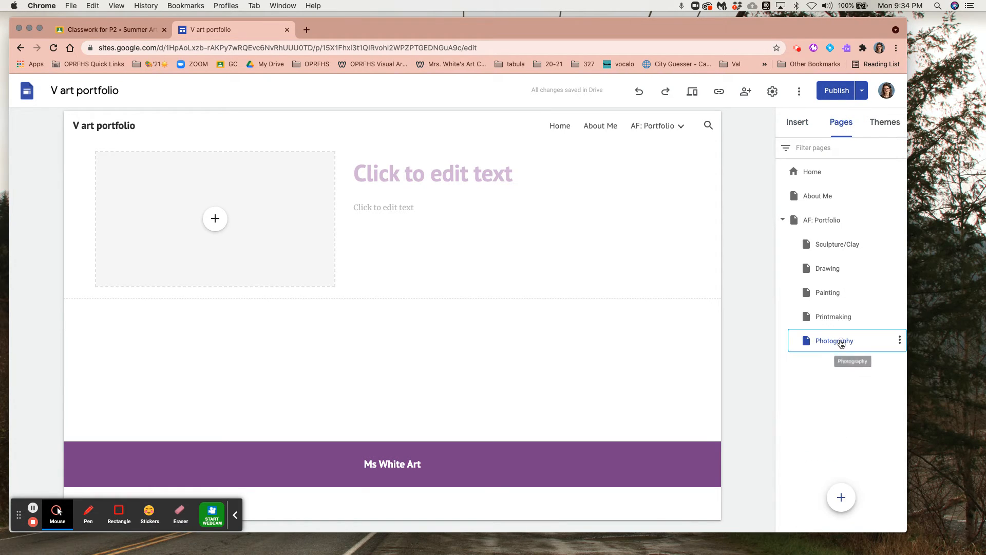
Insert an image carousel using 870fdc626cf6d9e162342f154efc5fb3.jpg, Asset 2-100.jpg and the Classic_Dino JPG, uploaded from the Desktop folder
left_click(801, 122)
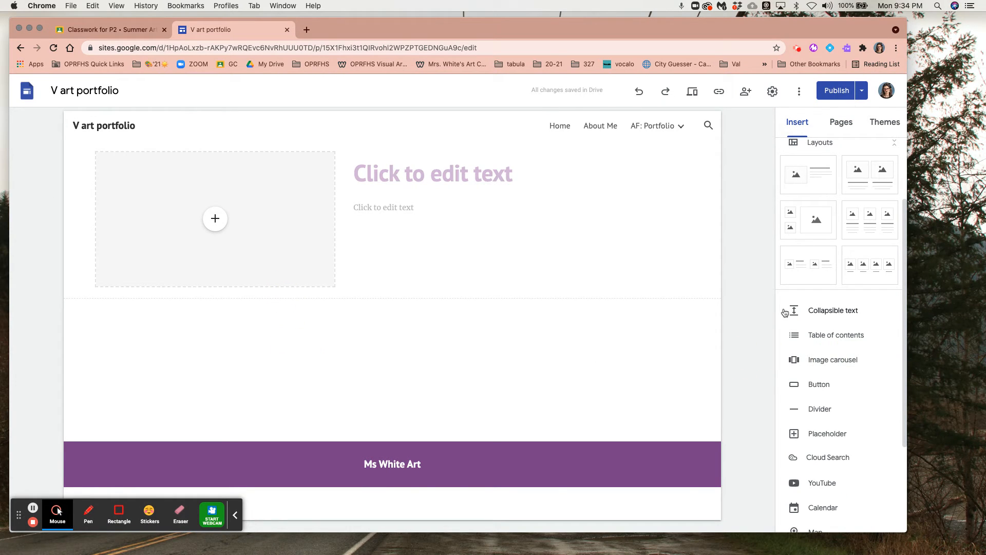
left_click(850, 358)
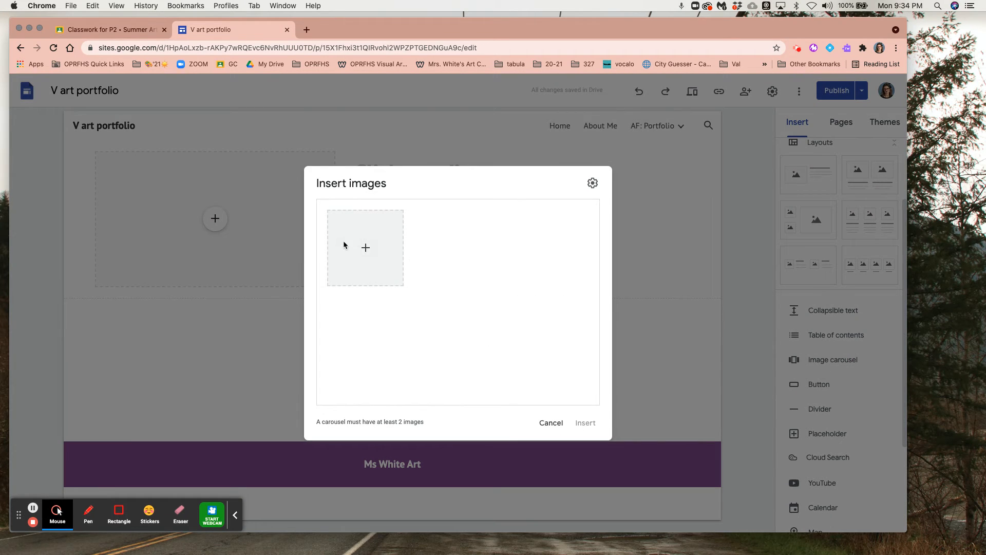
left_click(366, 248)
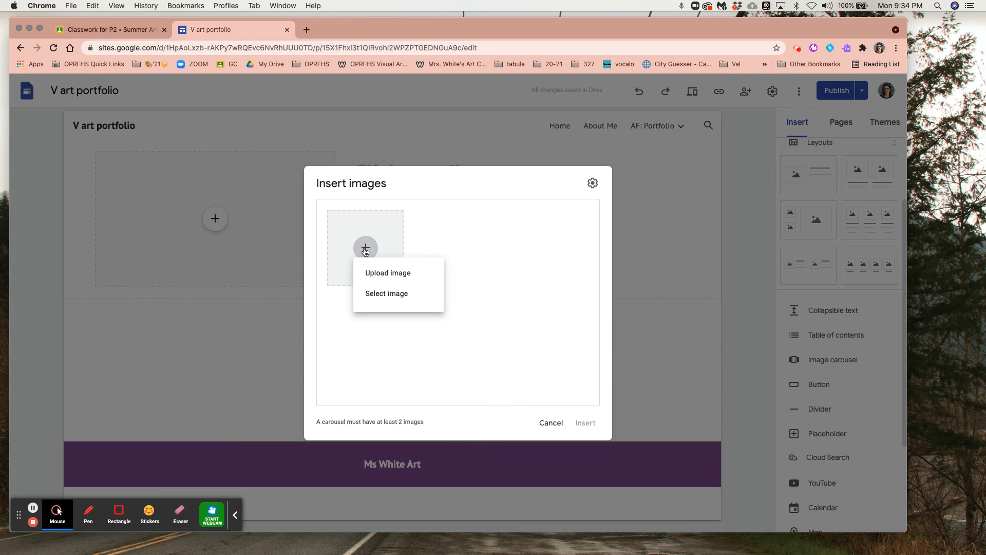
left_click(394, 286)
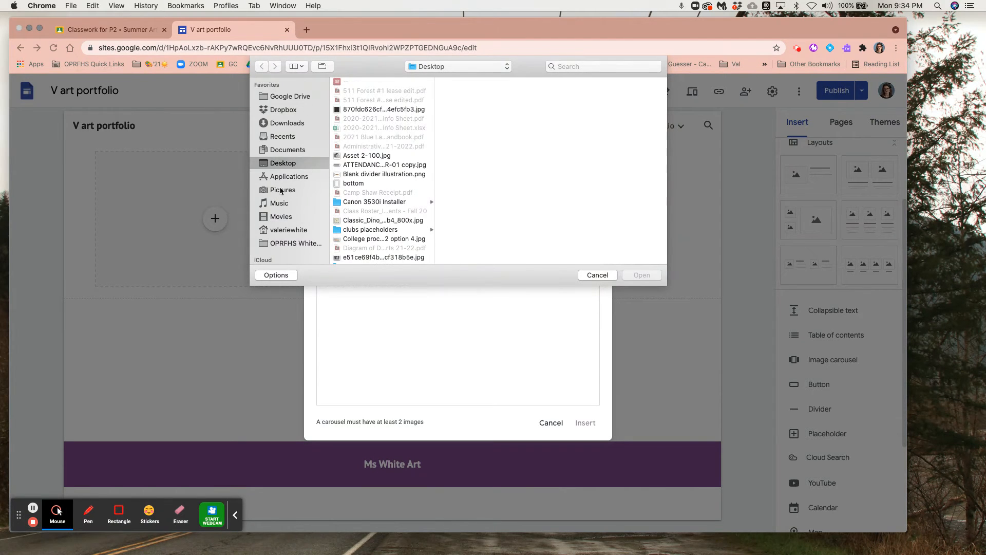
left_click(371, 110)
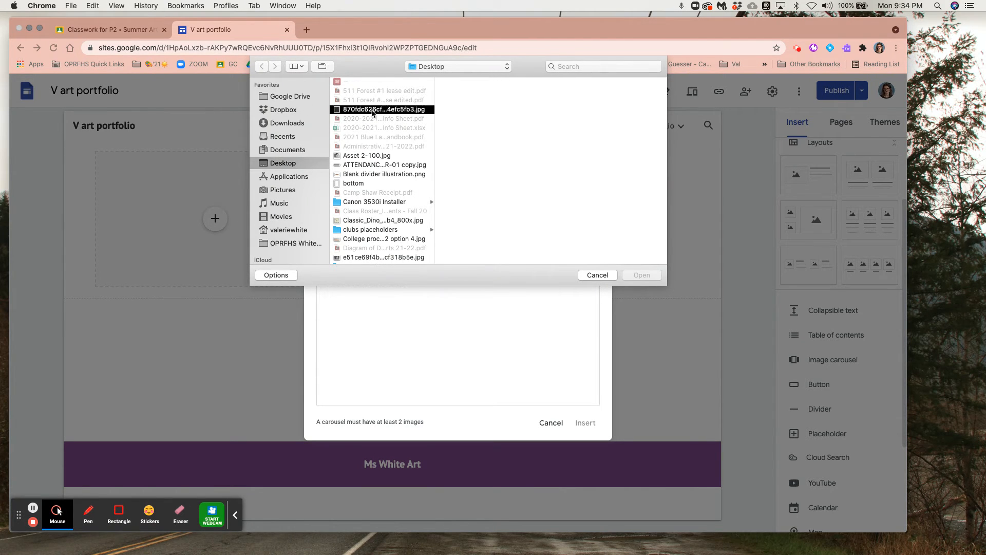
left_click(396, 156)
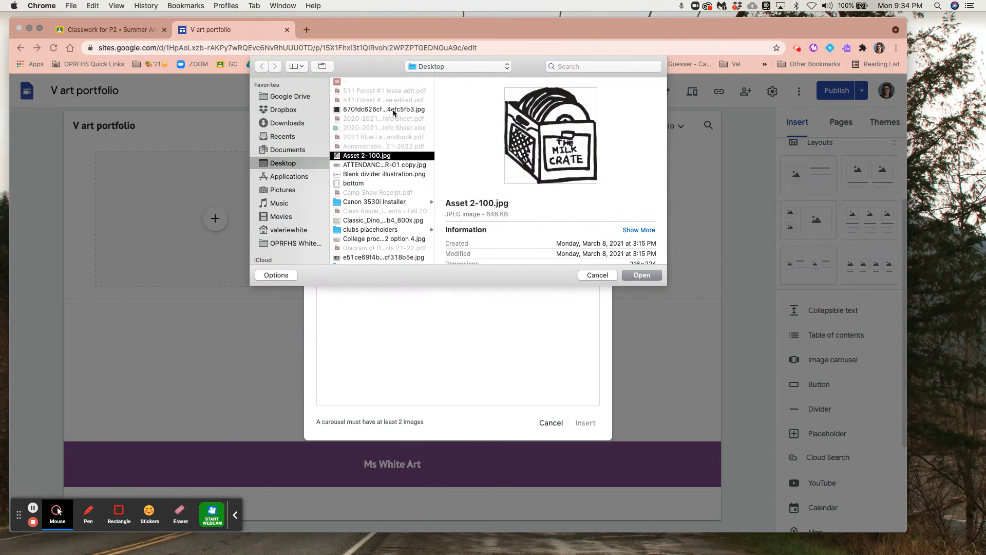
left_click(394, 110)
left_click(390, 156, "super")
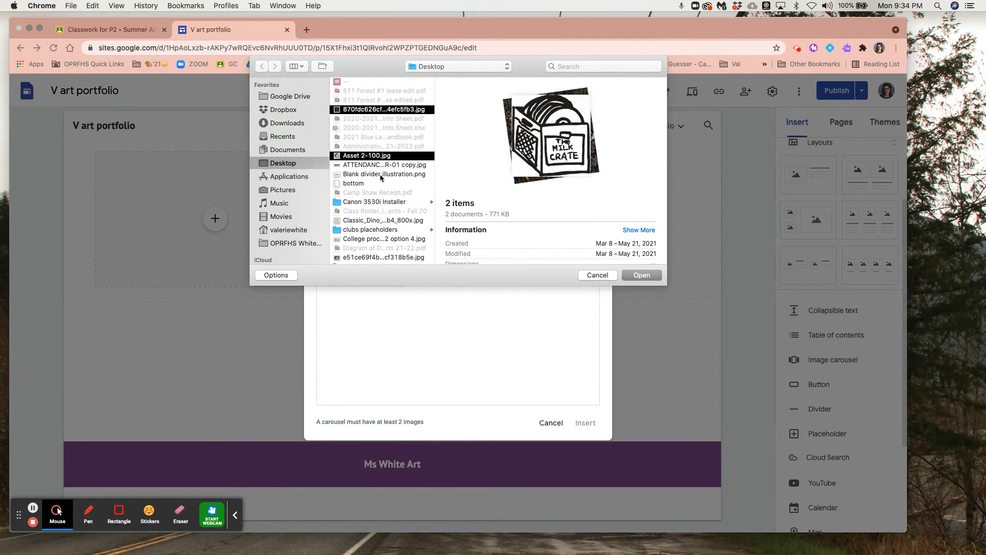
left_click(373, 221, "super")
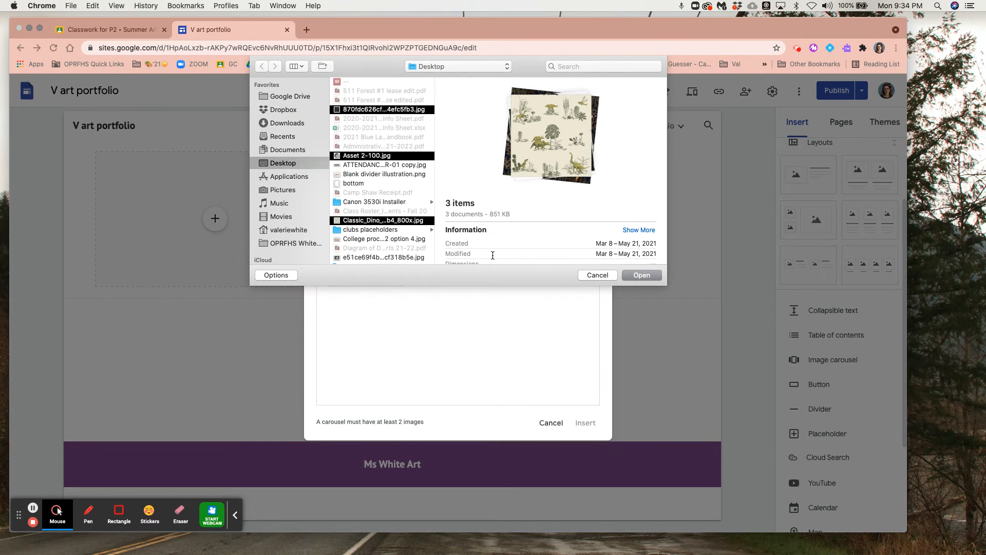
left_click(632, 276)
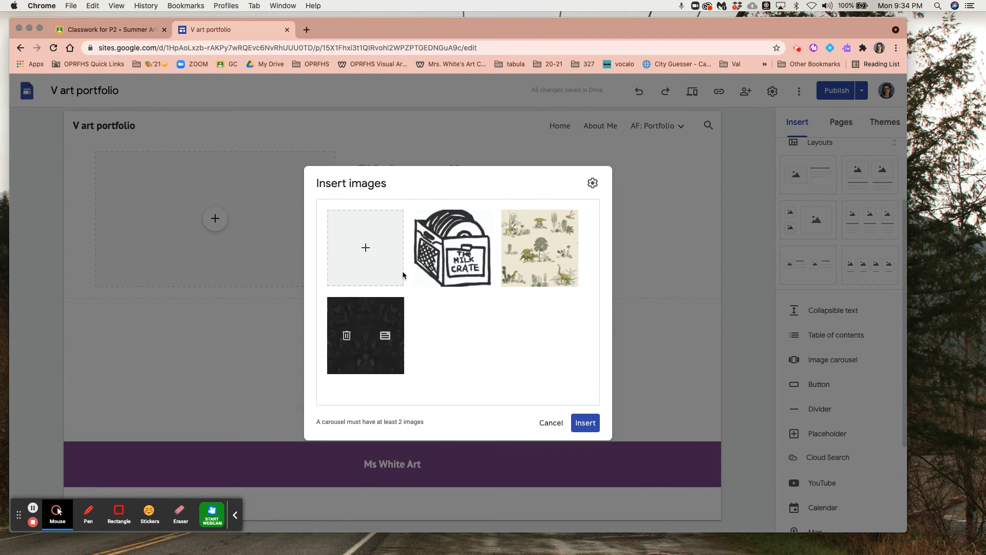
left_click(585, 422)
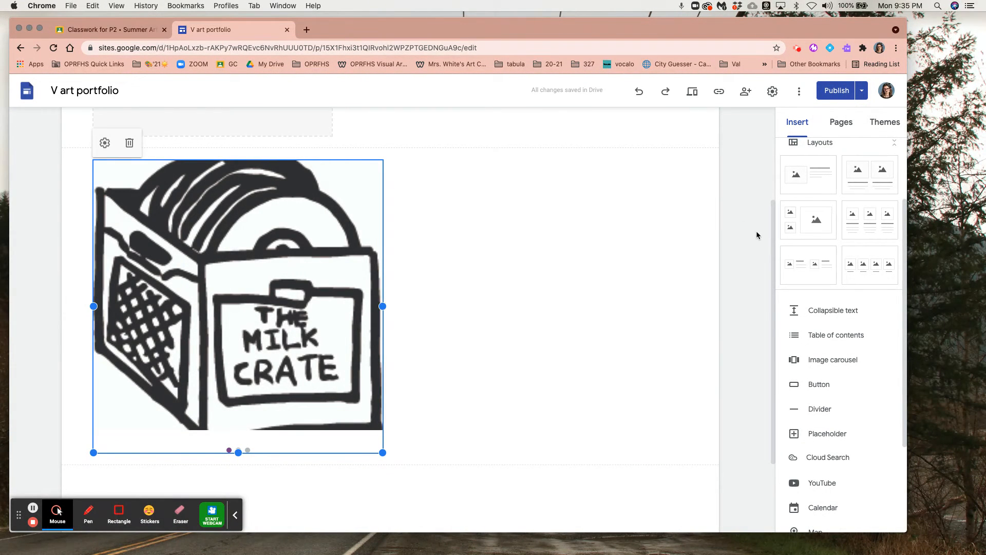
Preview the Photography page, browse the carousel images forward and backward, and exit the preview
scroll(806, 350, "up", 3)
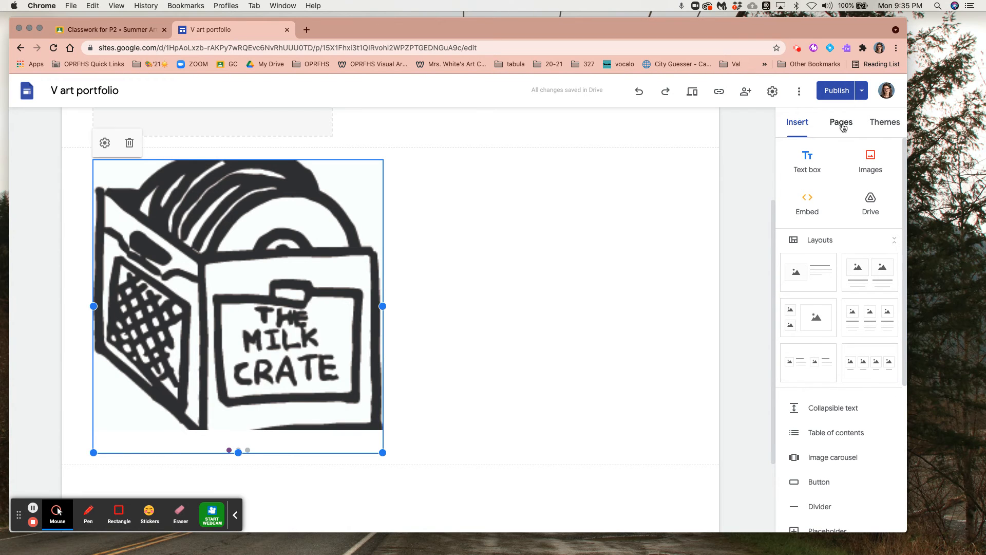
left_click(696, 93)
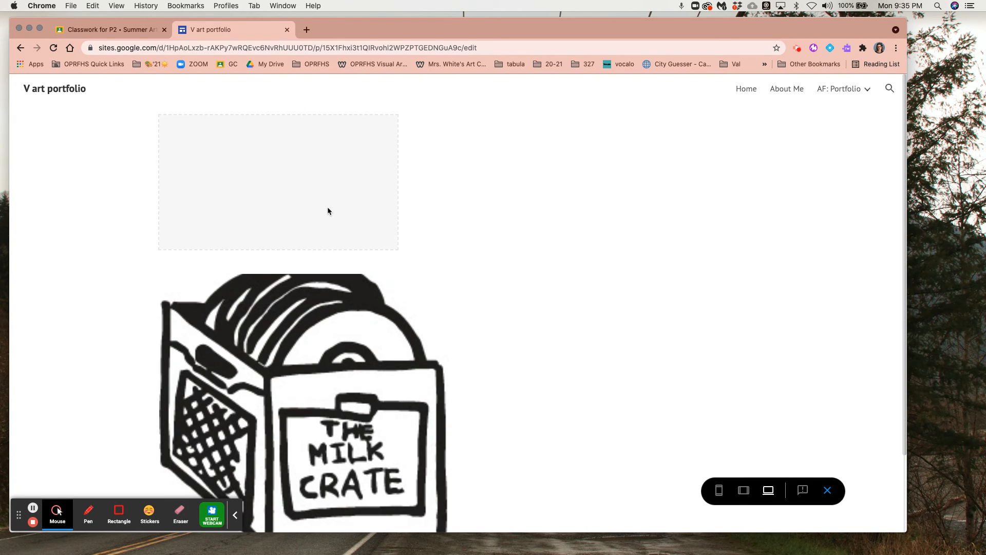
scroll(445, 332, "down", 3)
left_click(432, 319)
left_click(431, 319)
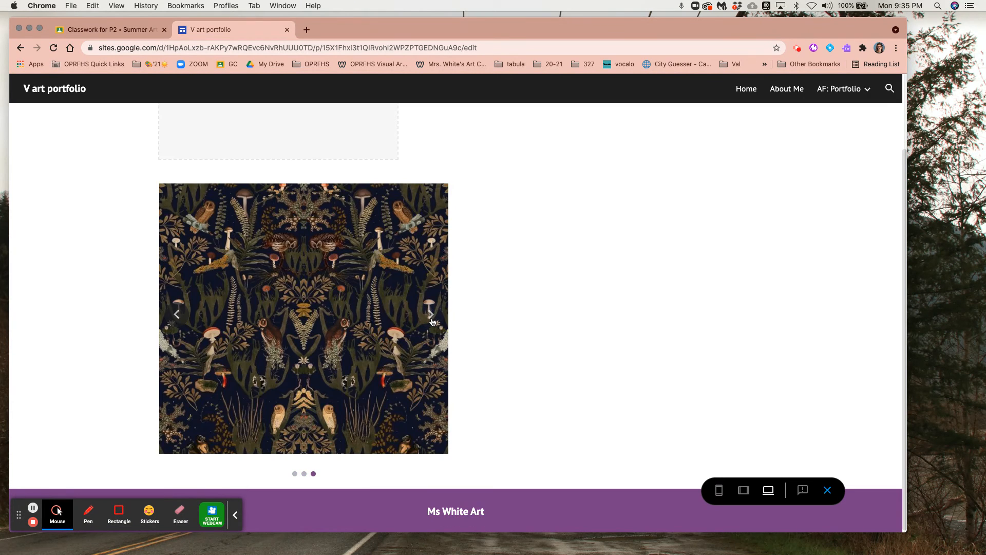
left_click(177, 318)
left_click(177, 319)
left_click(176, 314)
left_click(177, 314)
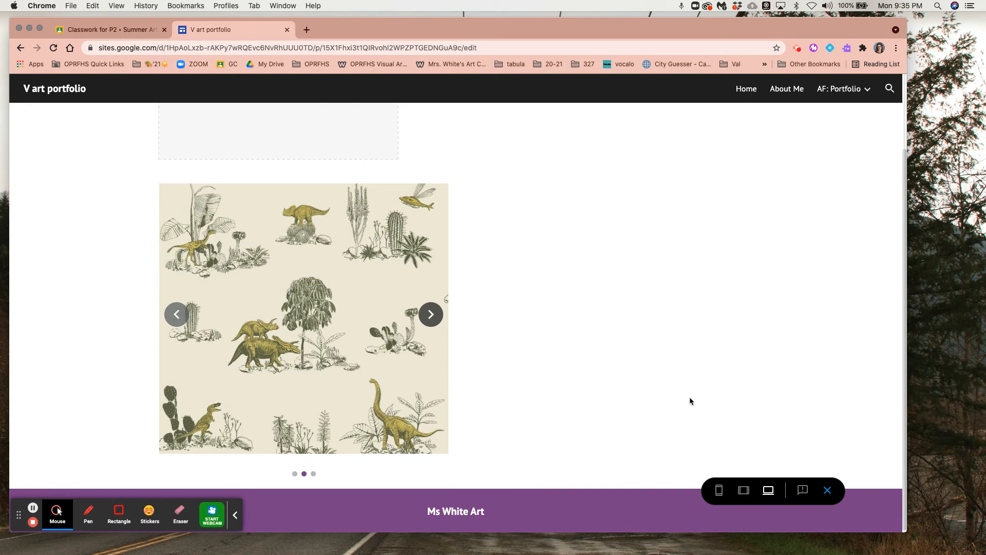
left_click(826, 489)
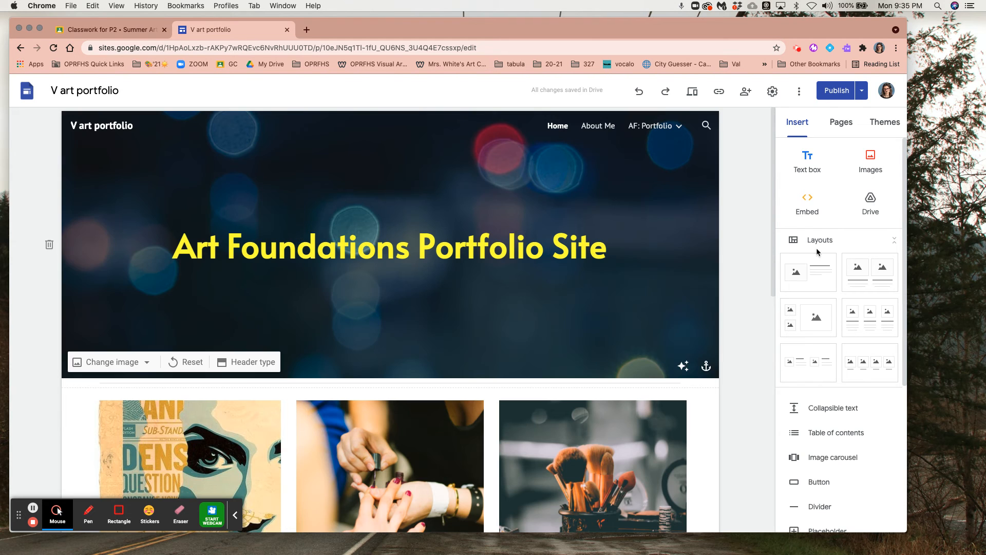
Return to the Photography page and delete the empty image placeholder beside the heading text
left_click(840, 122)
left_click(833, 341)
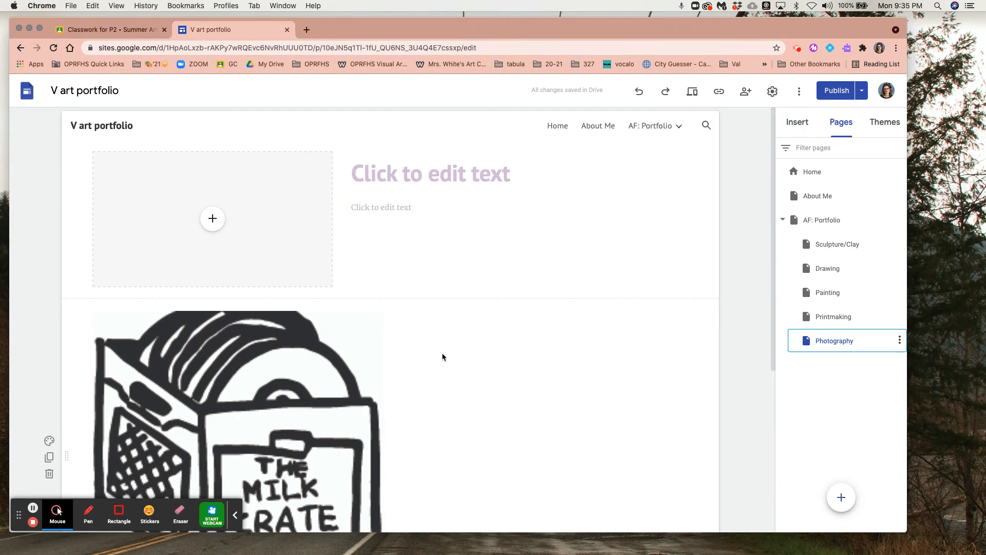
left_click(295, 180)
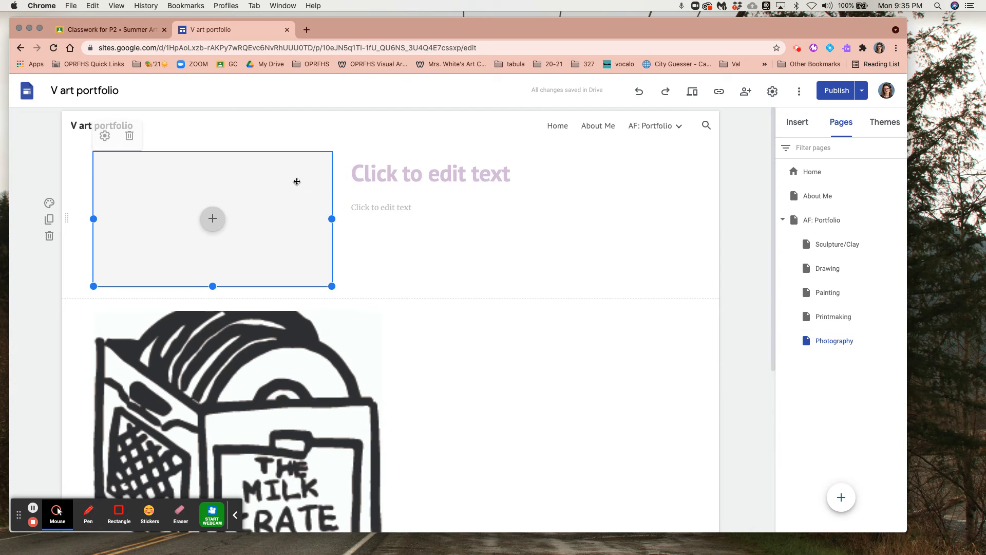
left_click(129, 135)
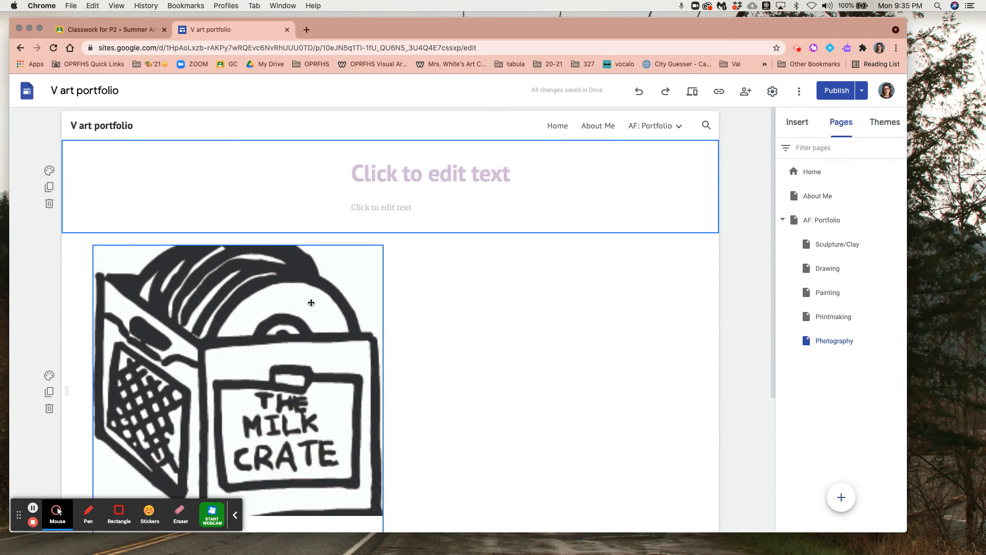
Move the image carousel into the upper section of the Photography page, beside the heading and body text placeholders
left_click_drag(267, 296, 213, 195)
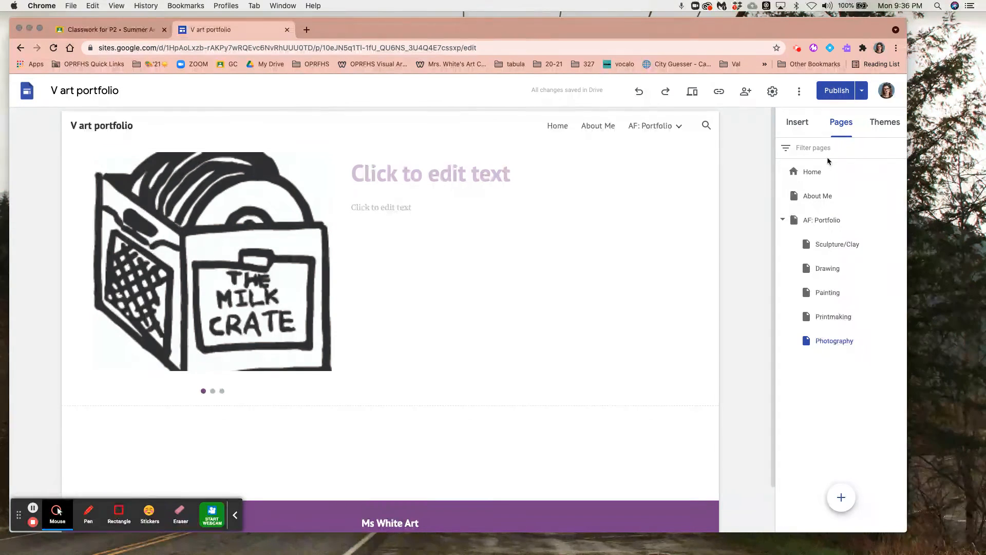
On the Home page, link the image above the Sculpture/Clay caption to the site's Sculpture/Clay page
left_click(824, 175)
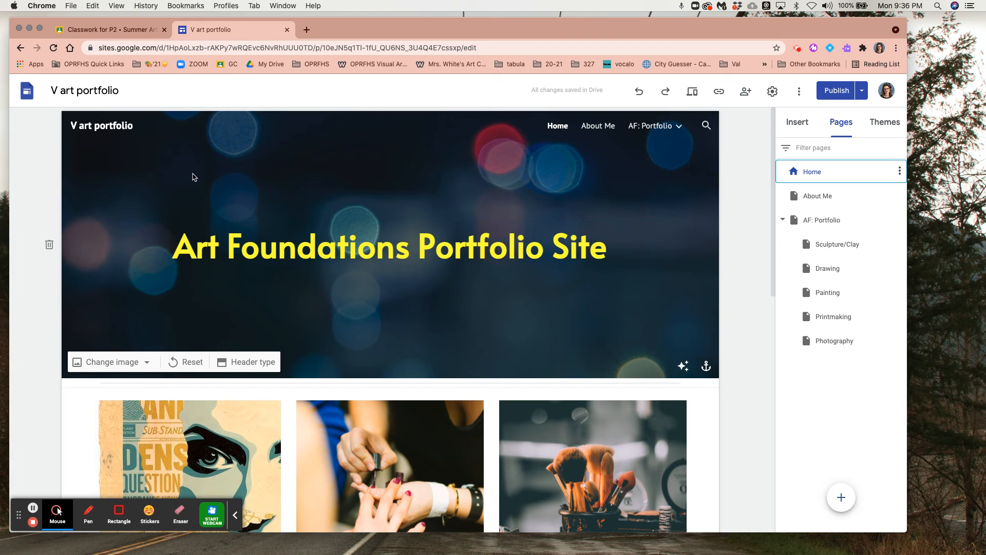
scroll(496, 290, "down", 4)
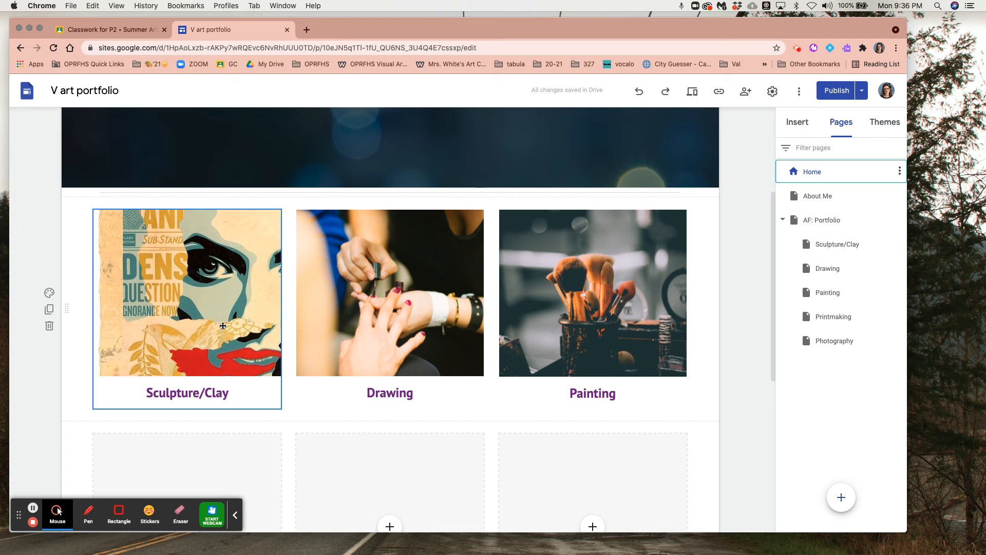
left_click(181, 352)
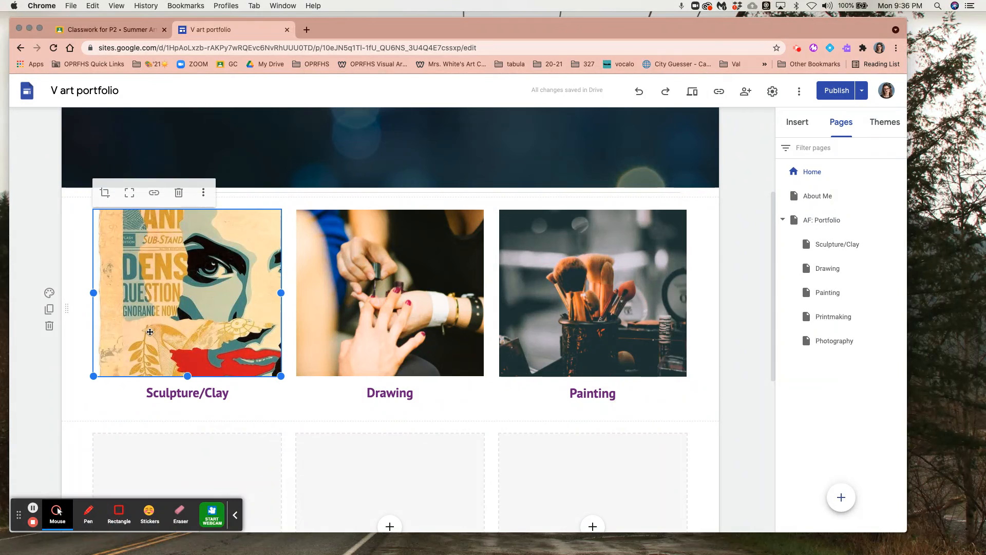
left_click(155, 194)
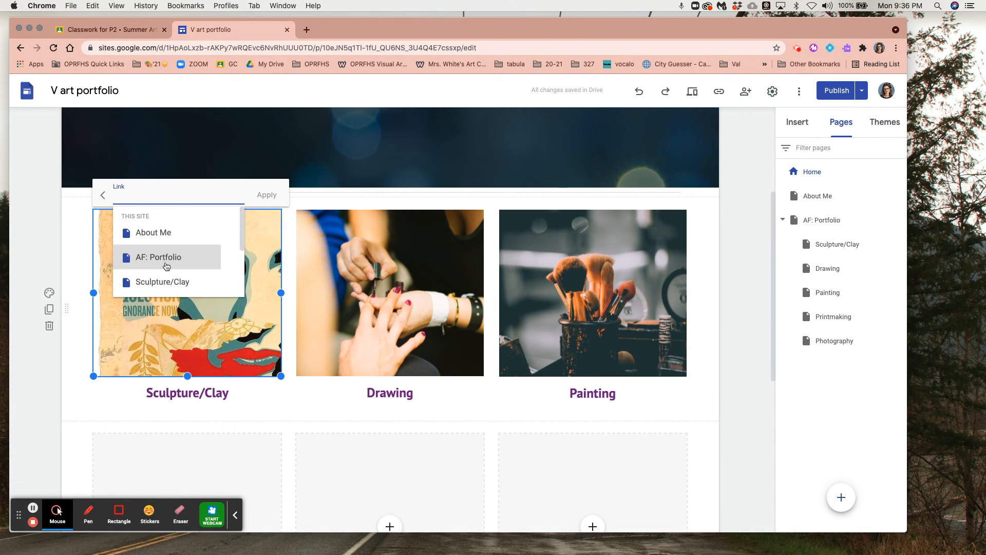
left_click(165, 267)
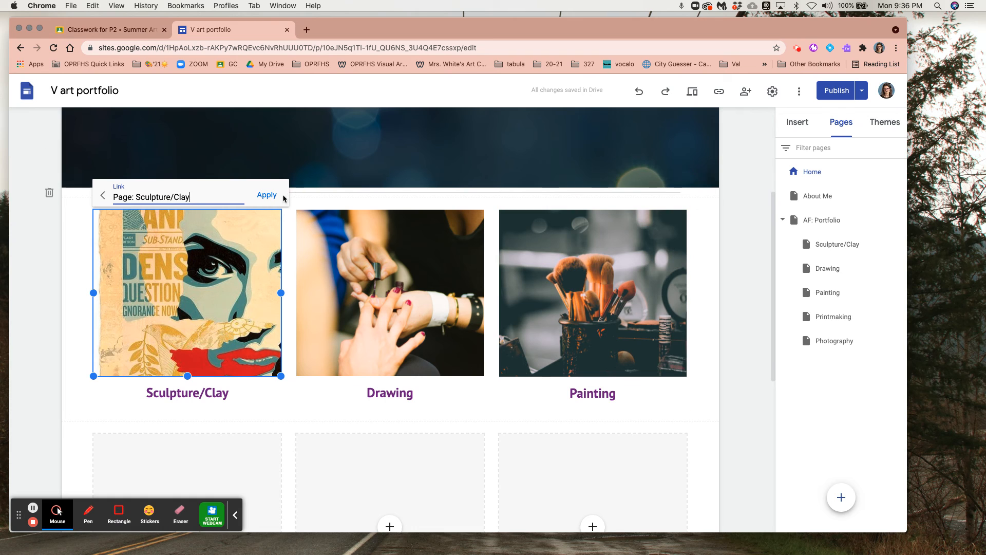
left_click(267, 196)
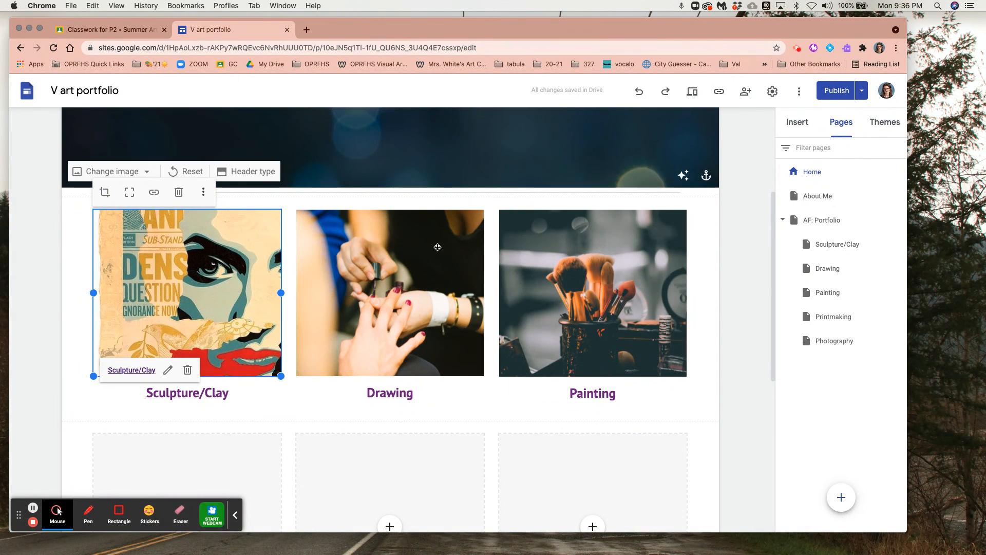
Review the draft changes to the Drawing, Painting and Photography pages against the published versions and publish the site
left_click(833, 92)
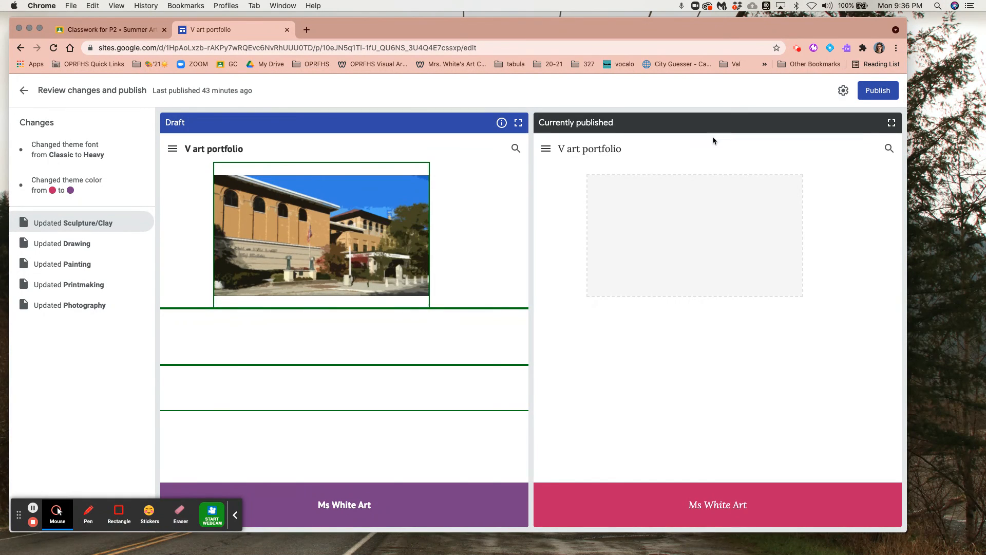
left_click(87, 244)
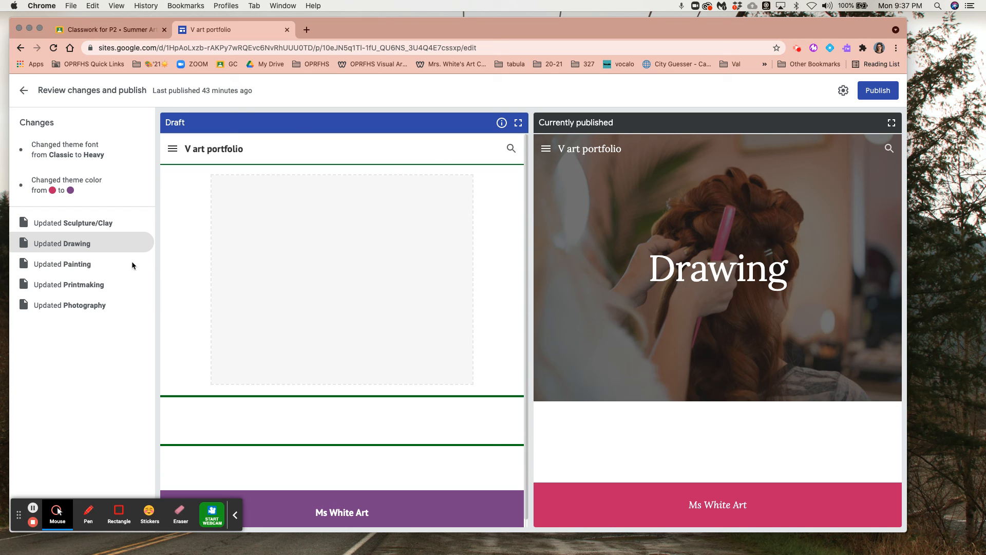
left_click(105, 264)
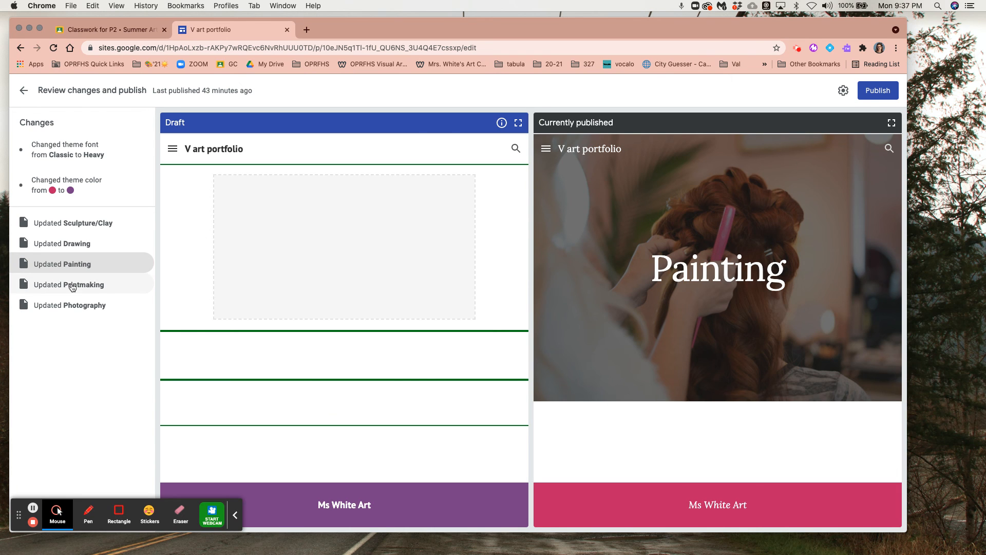
left_click(75, 307)
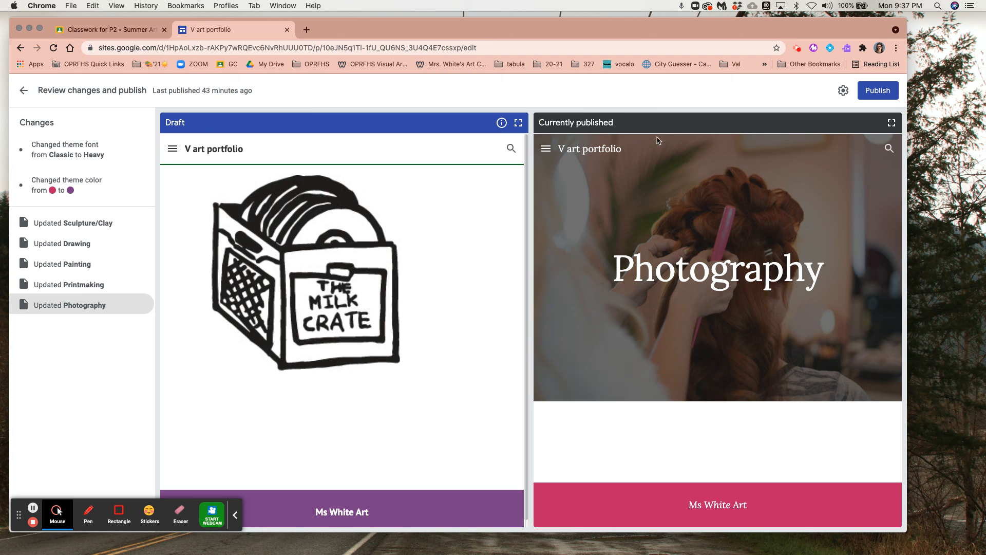
left_click(877, 91)
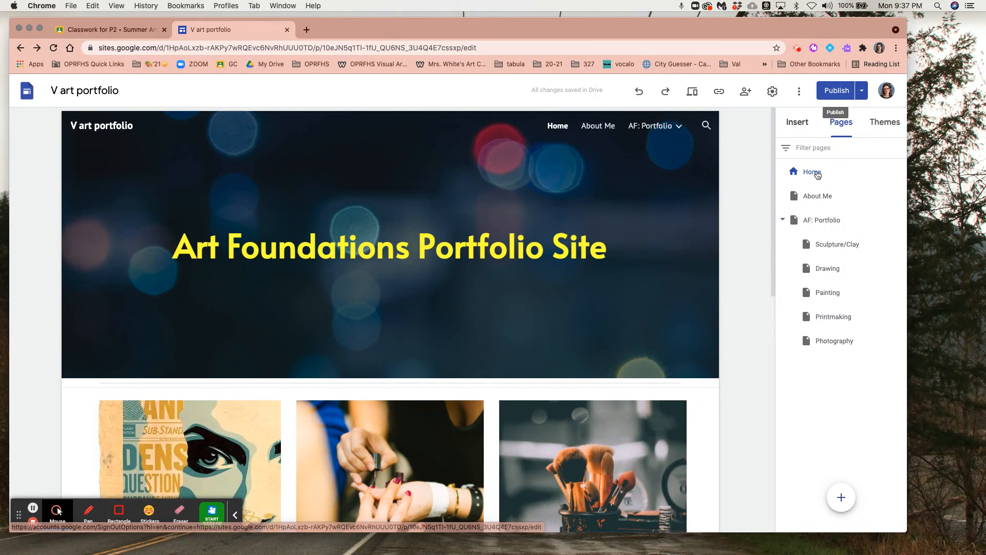
Preview the Home page, test the Sculpture/Clay image's link to its subpage, and exit the preview
left_click(695, 93)
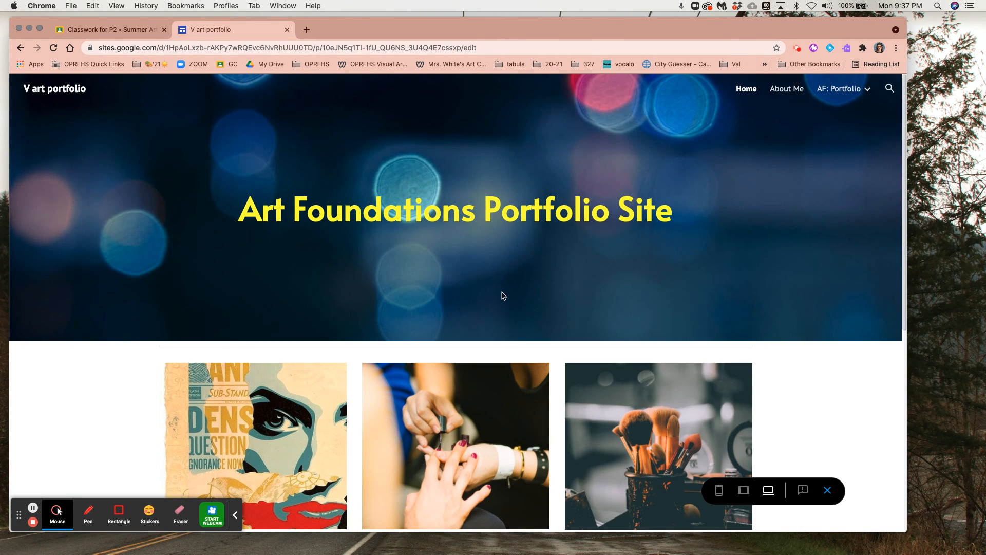
scroll(504, 295, "down", 3)
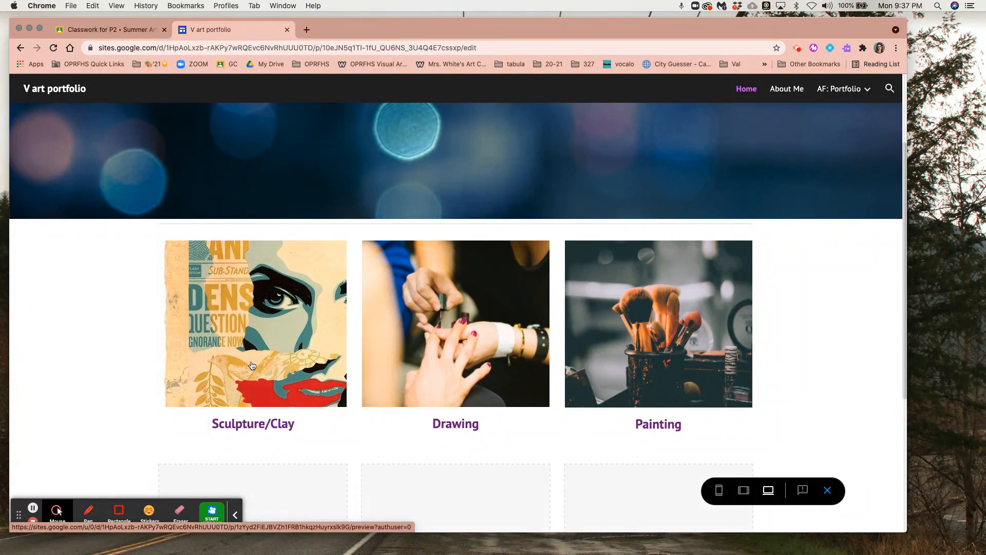
scroll(252, 365, "up", 3)
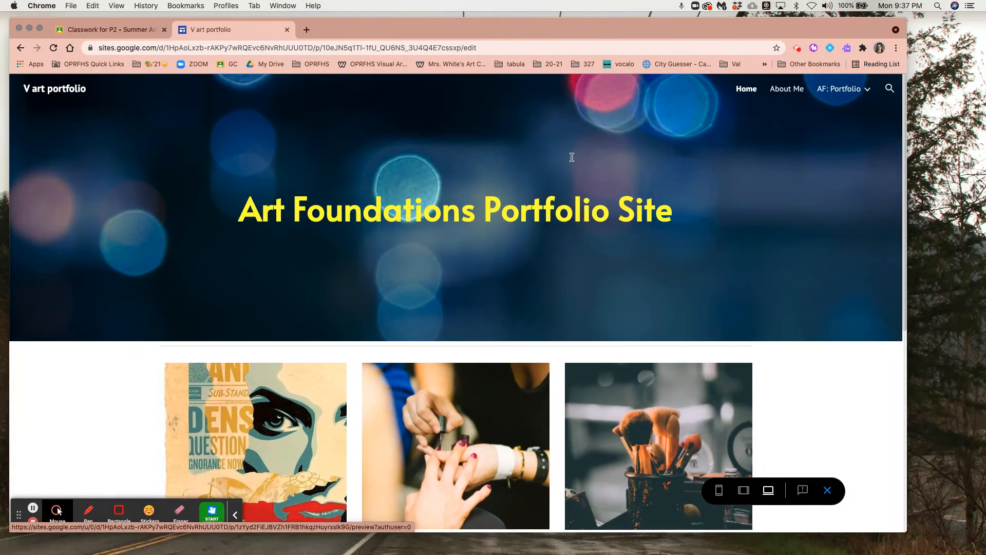
mouse_move(842, 89)
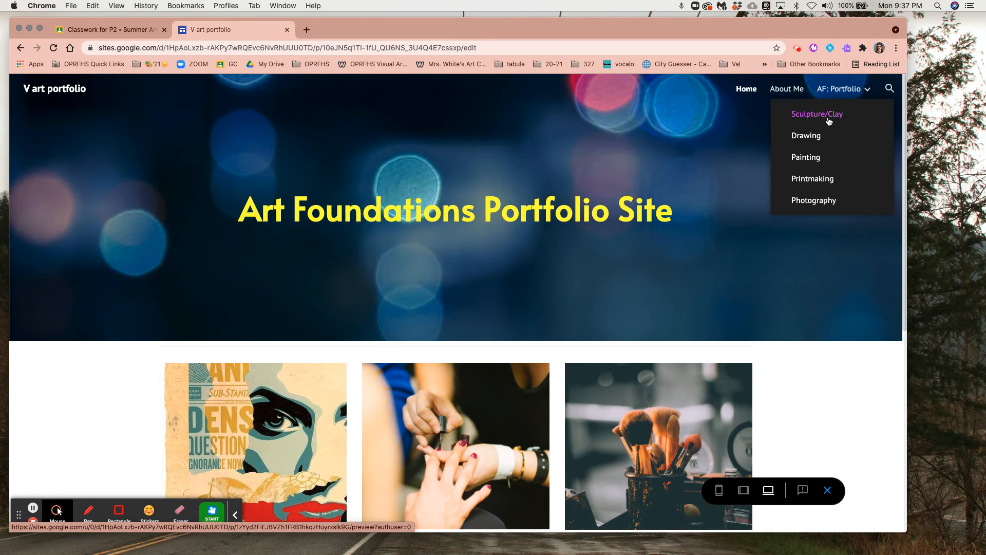
scroll(433, 342, "down", 3)
left_click(284, 372)
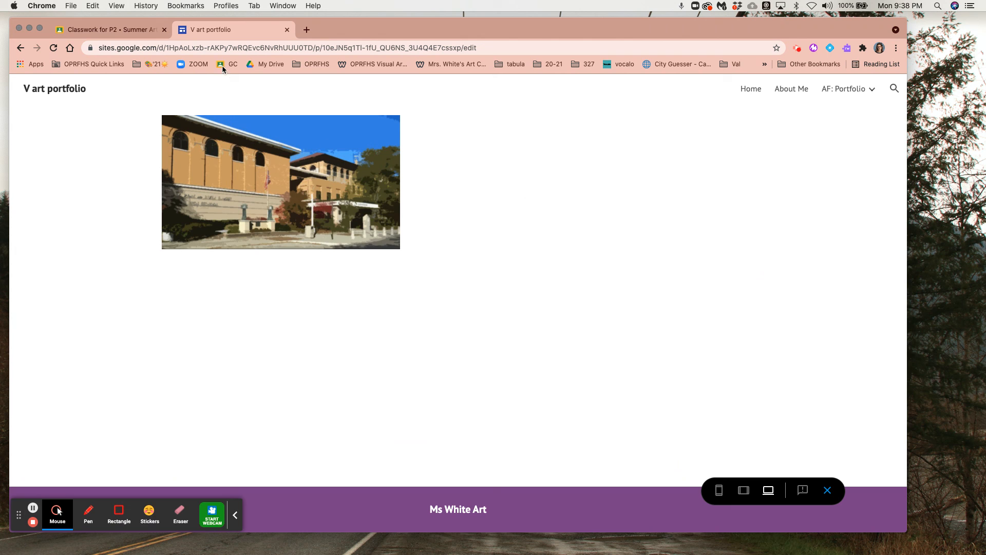
left_click(826, 489)
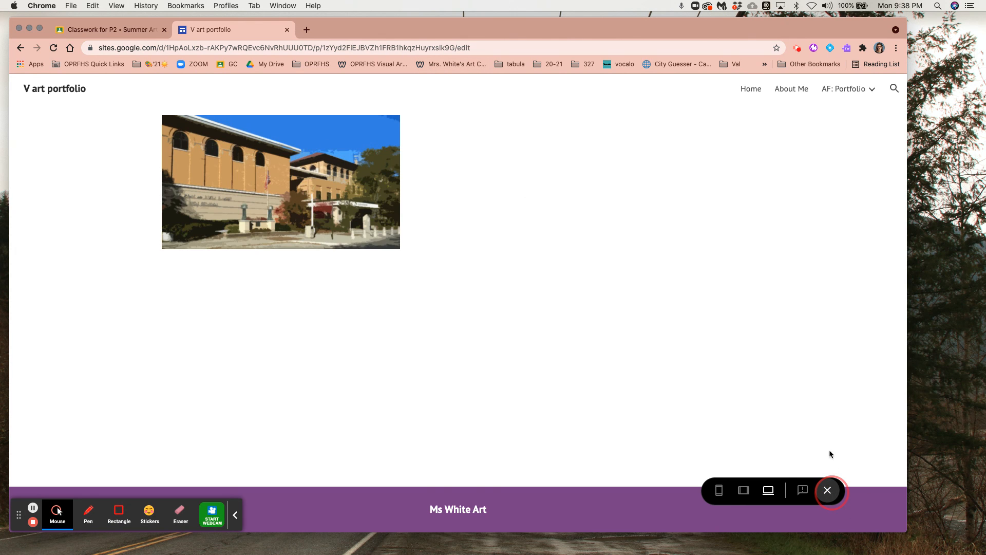